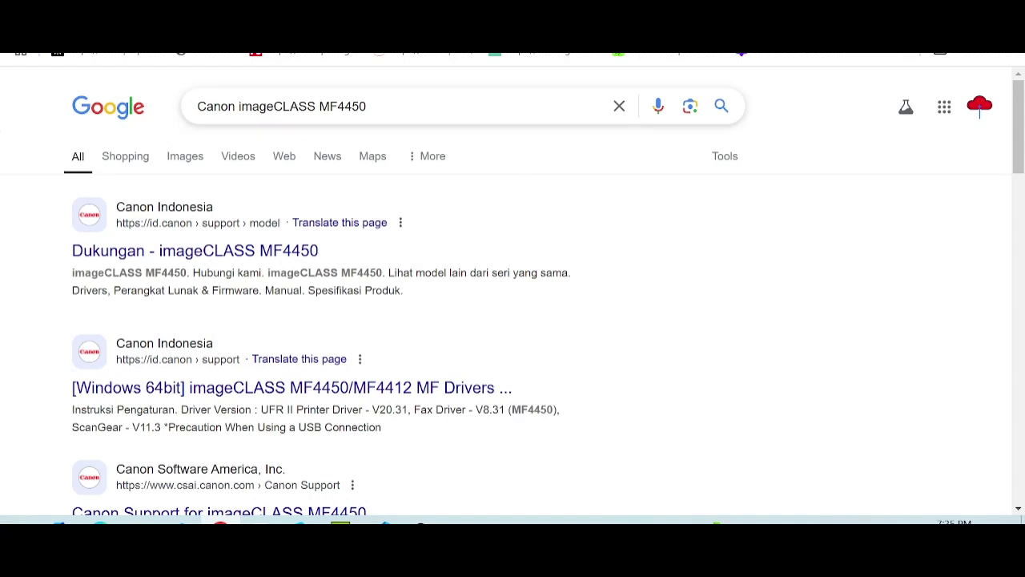
- Extend the Google query to 'Canon imageCLASS MF4450 driver download' and run the search
{"action": "left_click", "coordinate": [367, 106]}
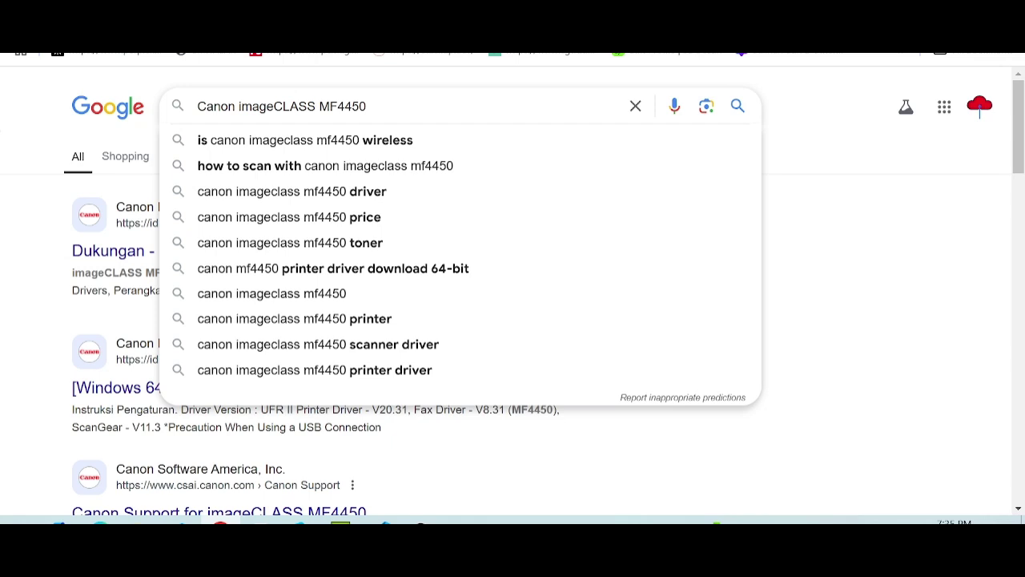
{"action": "left_click_drag", "start_coordinate": [318, 105], "coordinate": [367, 106]}
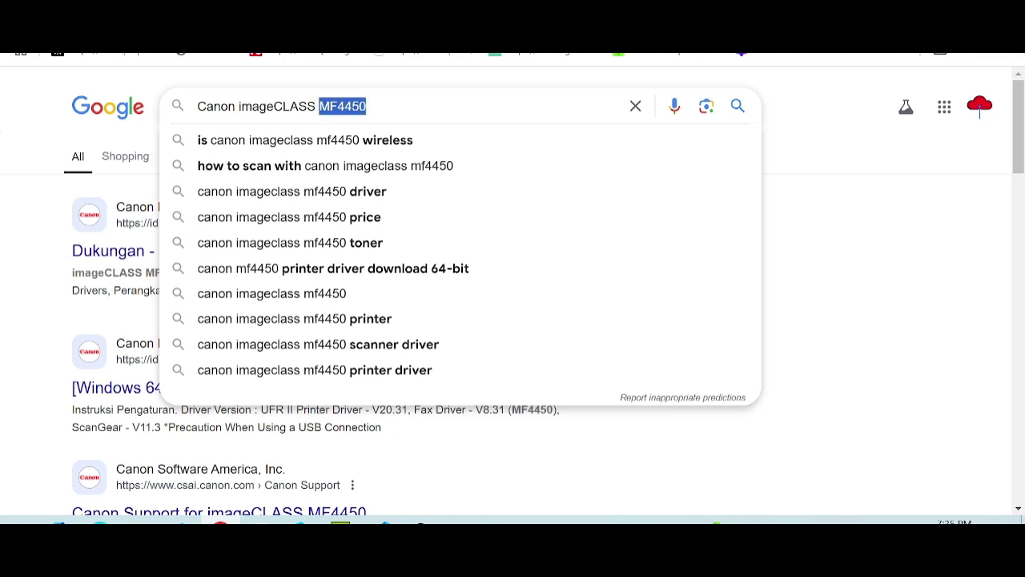
{"action": "left_click", "coordinate": [367, 106]}
{"action": "type", "text": "driver dw"}
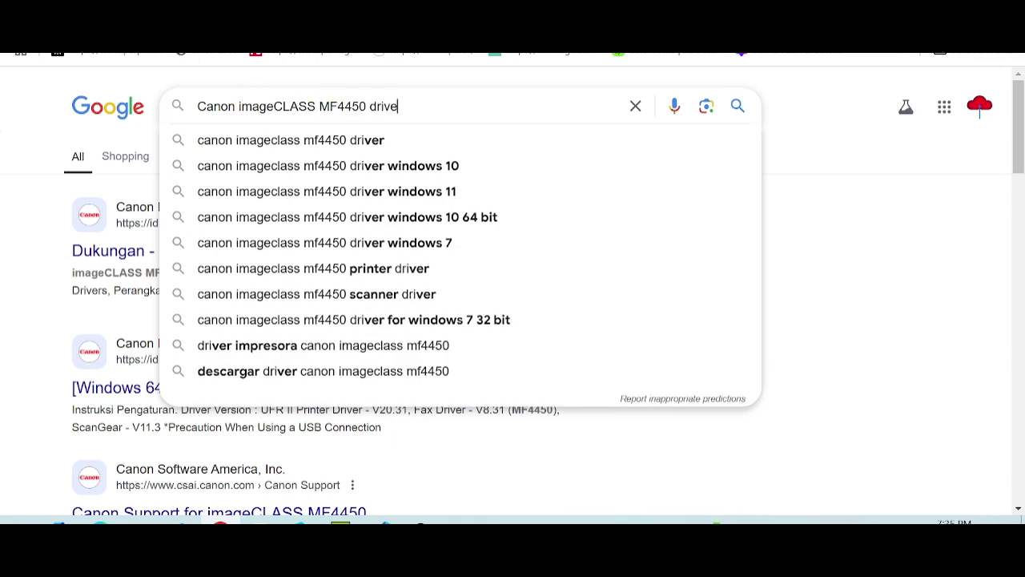
{"action": "key", "text": "BackSpace"}
{"action": "key", "text": "BackSpace"}
{"action": "key", "text": "BackSpace"}
{"action": "type", "text": "download"}
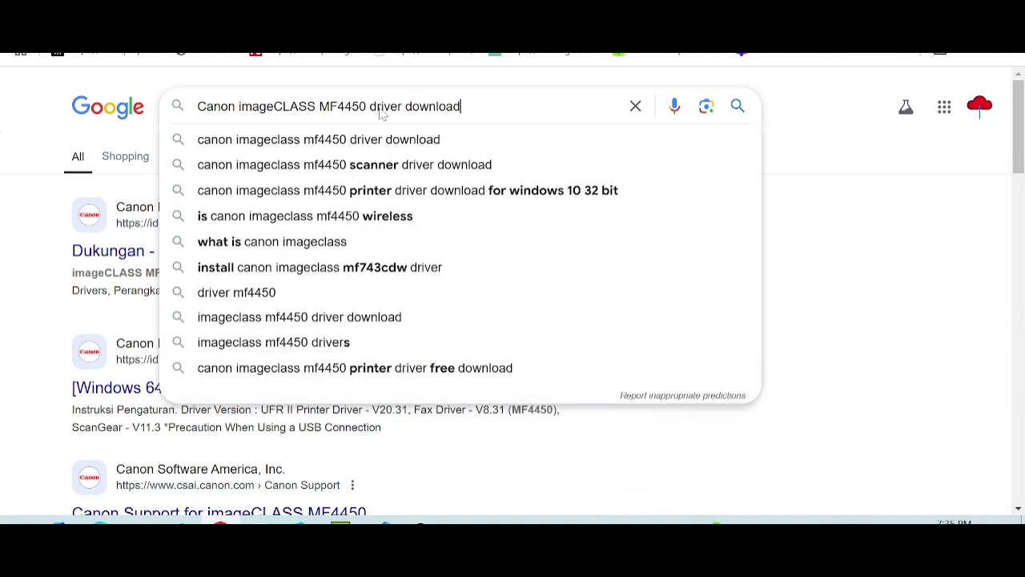
{"action": "key", "text": "Return"}
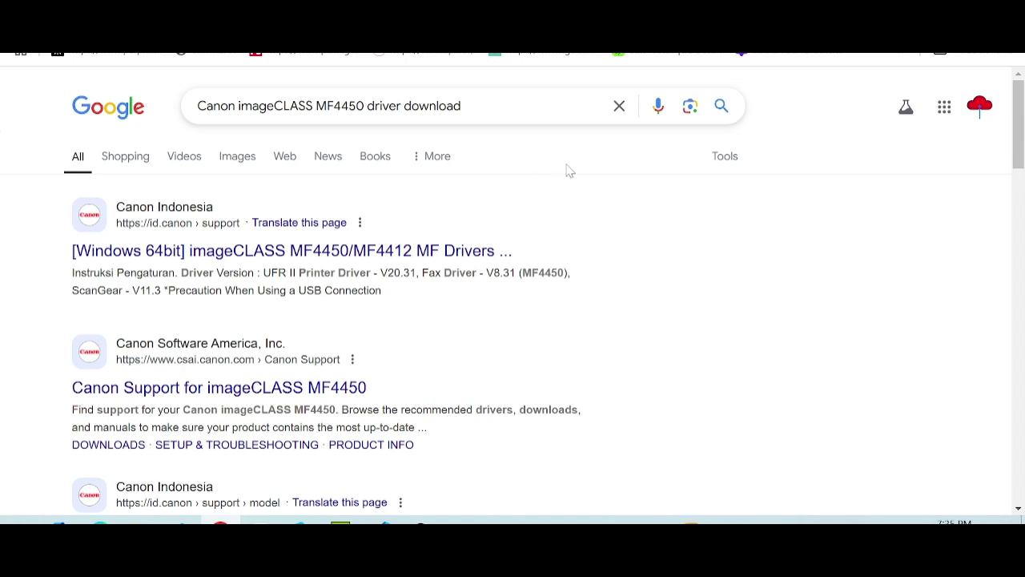
- Scroll to DOWNLOADS on Canon USA's MF4450 page and expand Software & Drivers, showing Windows 10 (x64)
{"action": "scroll", "coordinate": [575, 168], "scroll_direction": "down", "scroll_amount": 2}
{"action": "scroll", "coordinate": [609, 168], "scroll_direction": "up", "scroll_amount": 2}
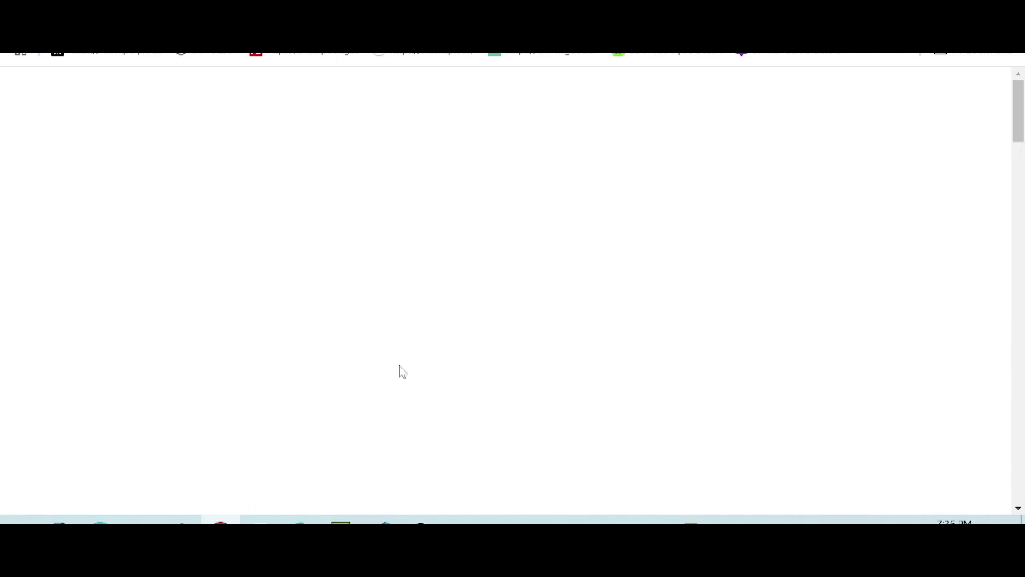
{"action": "scroll", "coordinate": [446, 319], "scroll_direction": "down", "scroll_amount": 5}
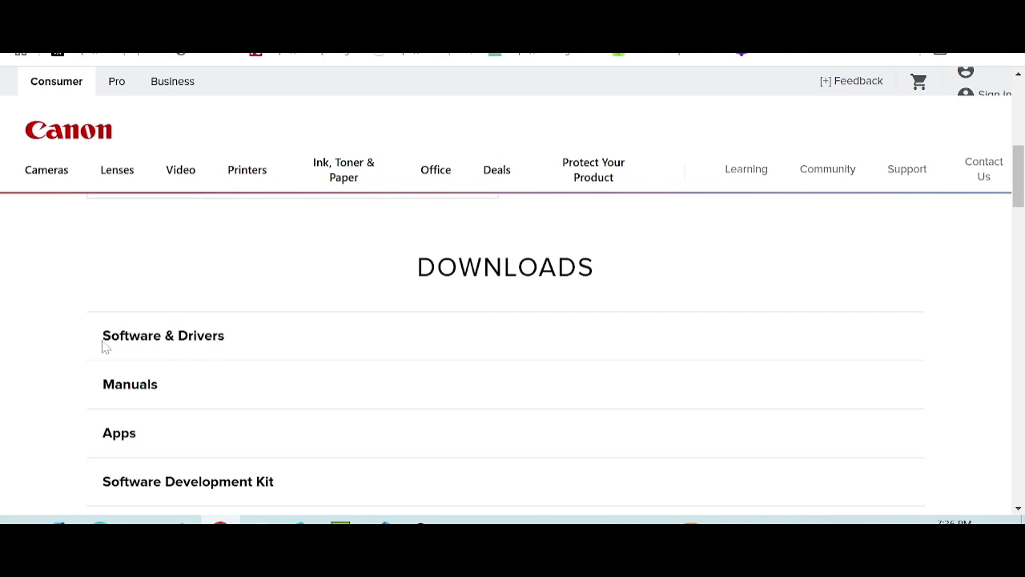
{"action": "left_click", "coordinate": [229, 346]}
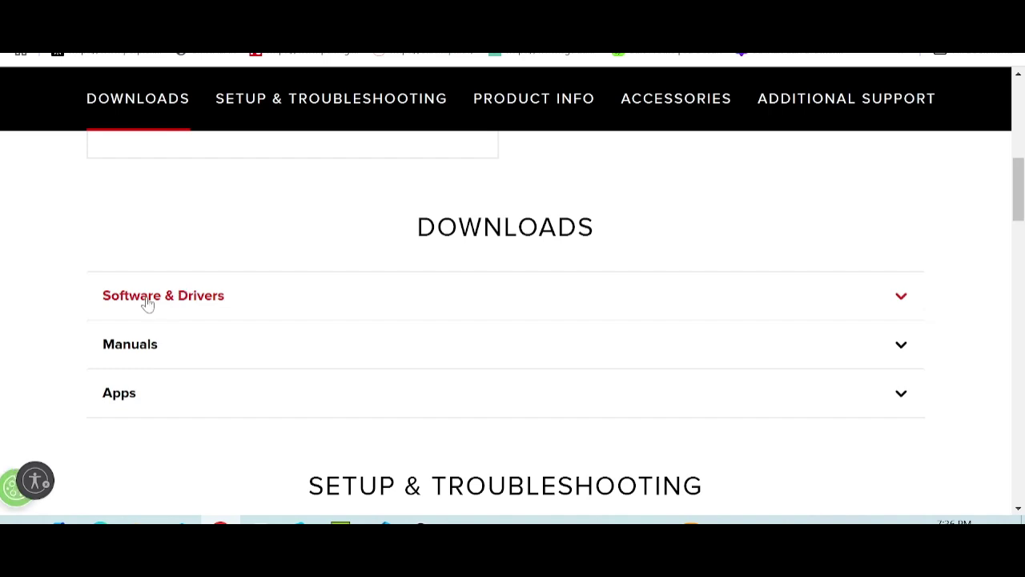
{"action": "left_click", "coordinate": [197, 302]}
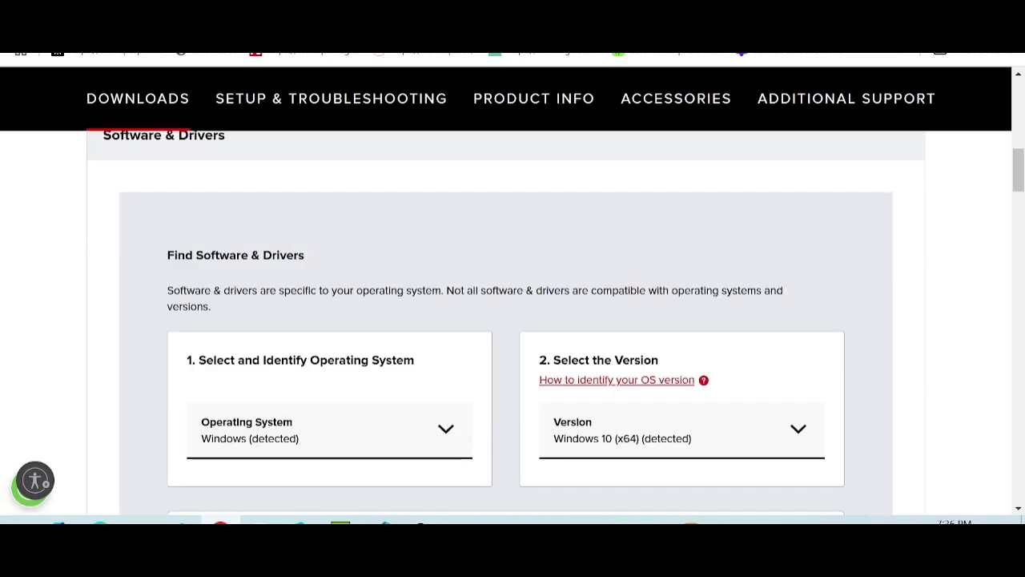
{"action": "scroll", "coordinate": [366, 270], "scroll_direction": "down", "scroll_amount": 1}
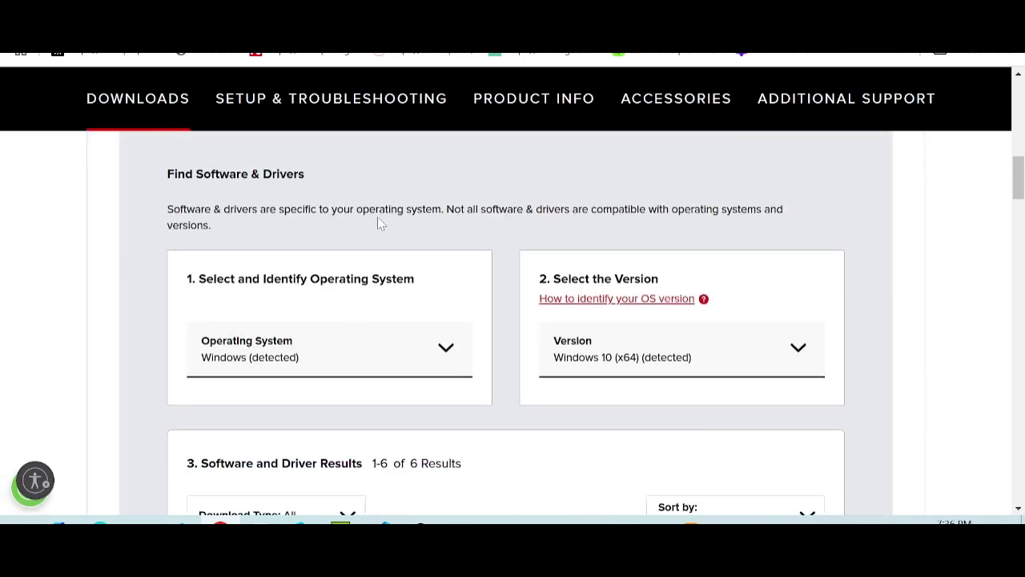
{"action": "scroll", "coordinate": [374, 221], "scroll_direction": "down", "scroll_amount": 2}
{"action": "scroll", "coordinate": [425, 232], "scroll_direction": "up", "scroll_amount": 1}
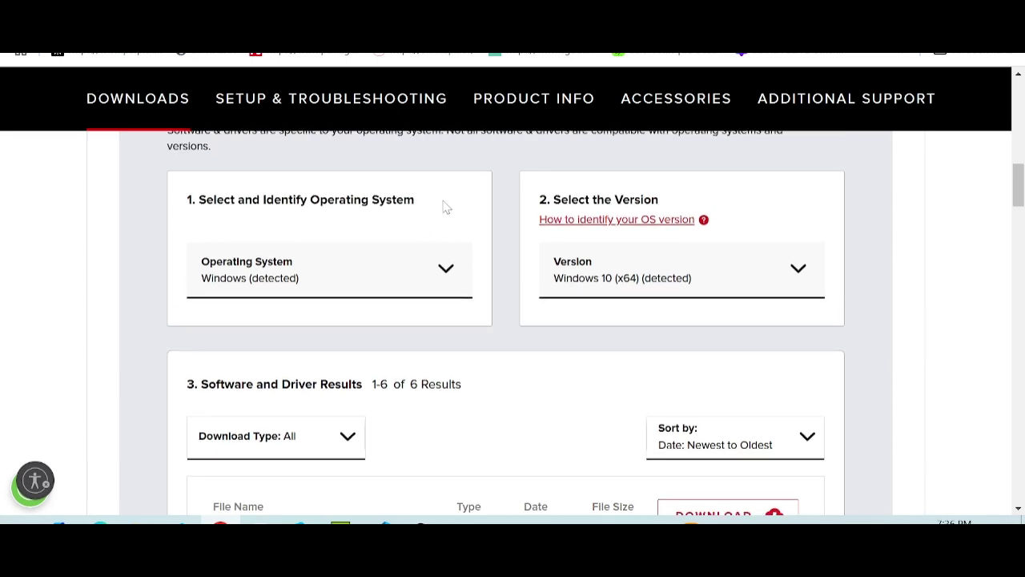
- Switch the operating system filter to Mac and look over its version list
{"action": "left_click", "coordinate": [440, 274]}
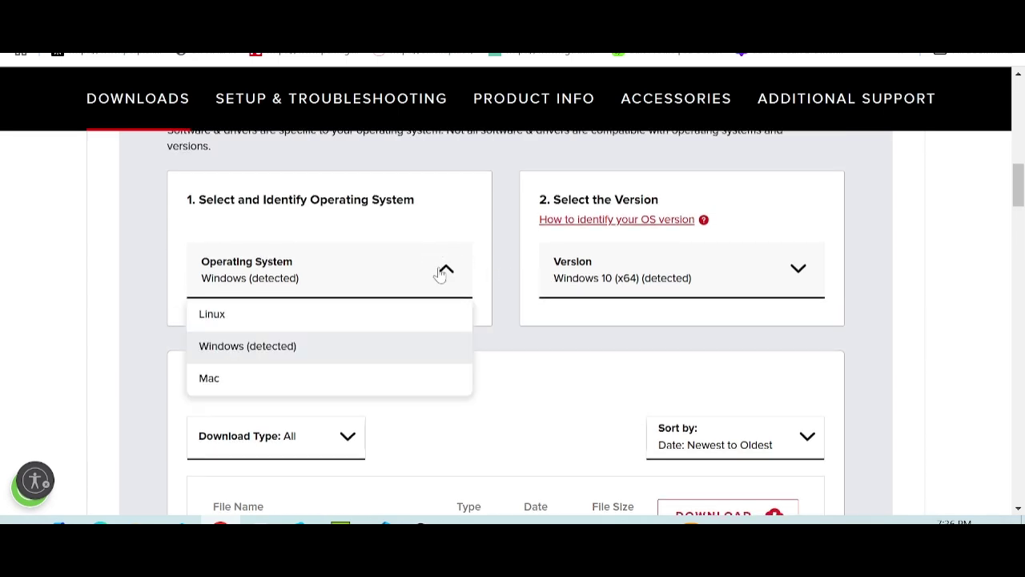
{"action": "left_click", "coordinate": [221, 379]}
{"action": "left_click", "coordinate": [212, 385]}
{"action": "left_click", "coordinate": [599, 290]}
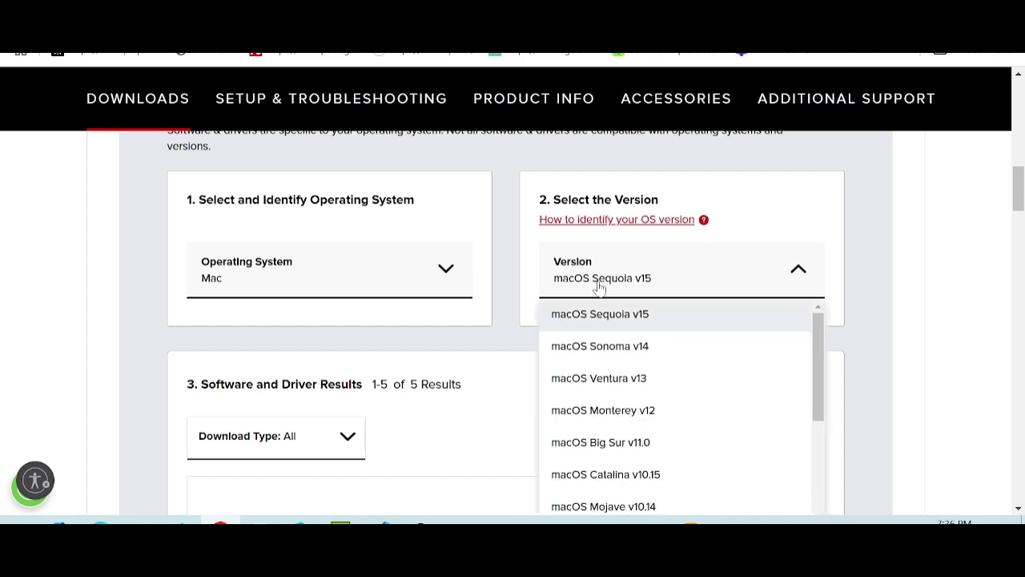
{"action": "scroll", "coordinate": [613, 390], "scroll_direction": "down", "scroll_amount": 1}
{"action": "scroll", "coordinate": [612, 393], "scroll_direction": "down", "scroll_amount": 2}
- Switch the operating system to Windows, then to Linux, checking each version list
{"action": "left_click", "coordinate": [280, 279]}
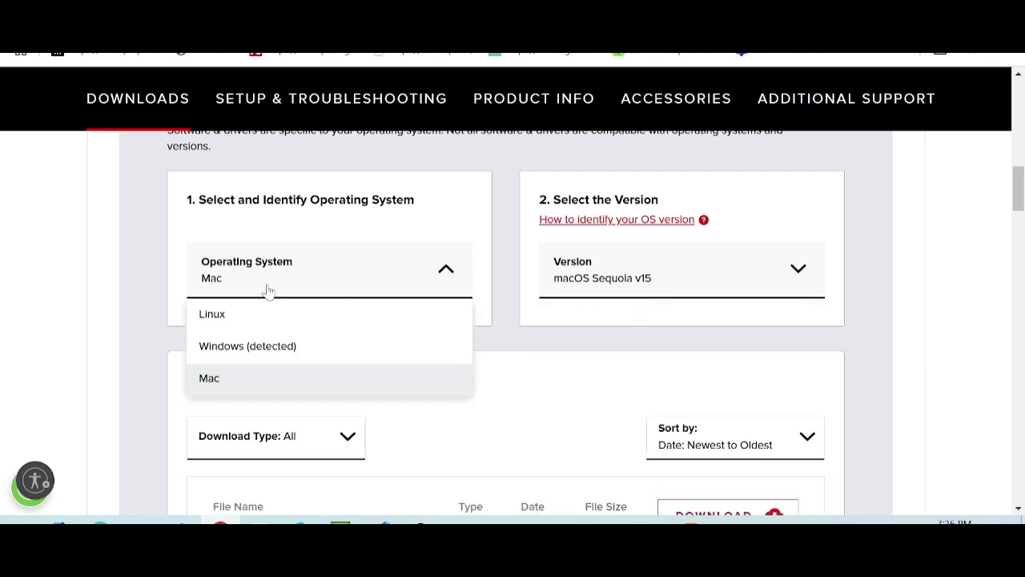
{"action": "left_click", "coordinate": [223, 346]}
{"action": "left_click", "coordinate": [629, 269]}
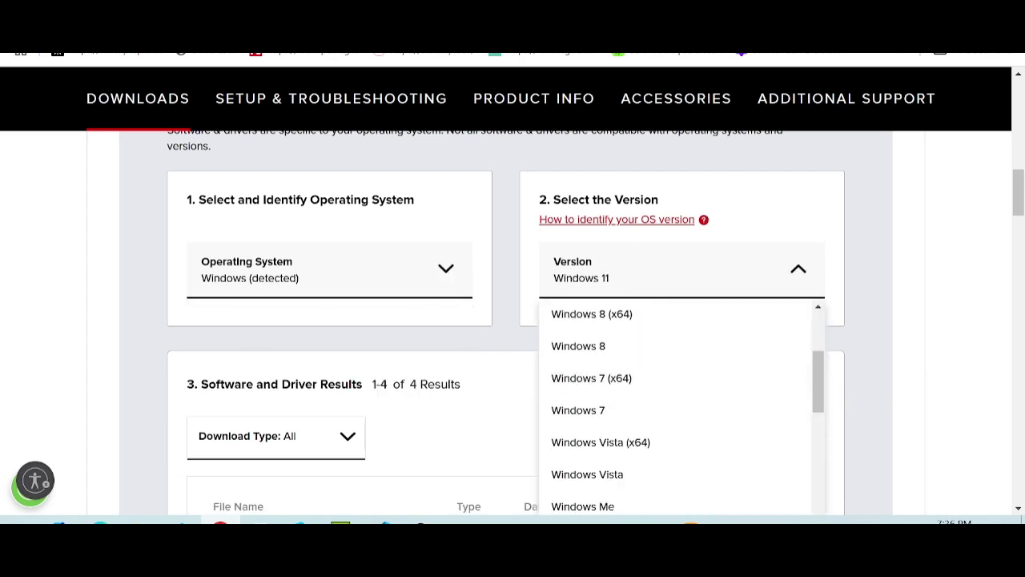
{"action": "left_click", "coordinate": [223, 279]}
{"action": "left_click", "coordinate": [226, 314]}
{"action": "left_click", "coordinate": [561, 286]}
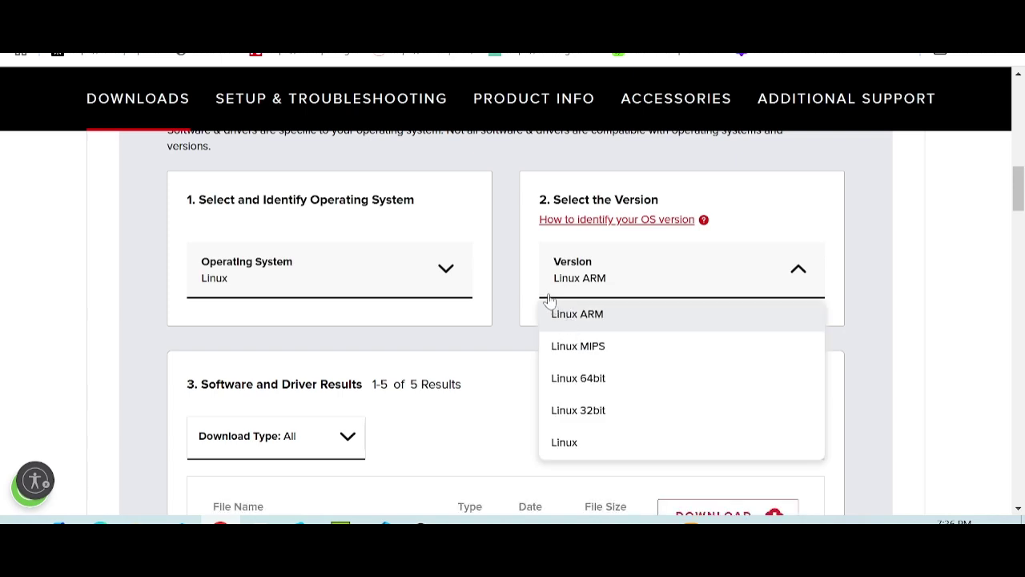
- Set the filter back to Windows with version Windows 11, leaving 4 results
{"action": "left_click", "coordinate": [272, 285]}
{"action": "left_click", "coordinate": [256, 344]}
{"action": "left_click", "coordinate": [616, 274]}
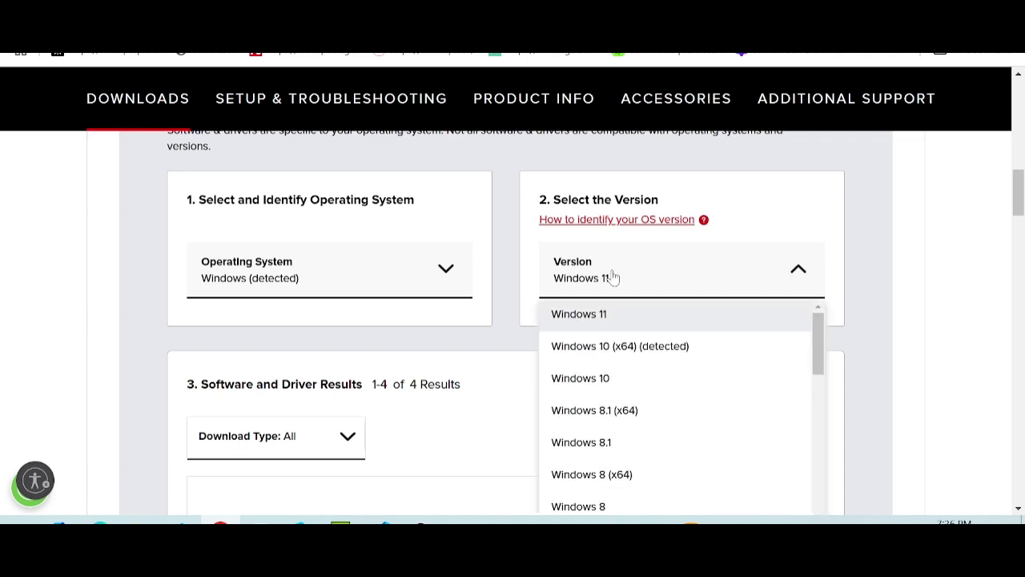
{"action": "left_click", "coordinate": [602, 321]}
- Scroll through the Software & Drivers downloads section, then go back to the Google results
{"action": "scroll", "coordinate": [486, 261], "scroll_direction": "down", "scroll_amount": 4}
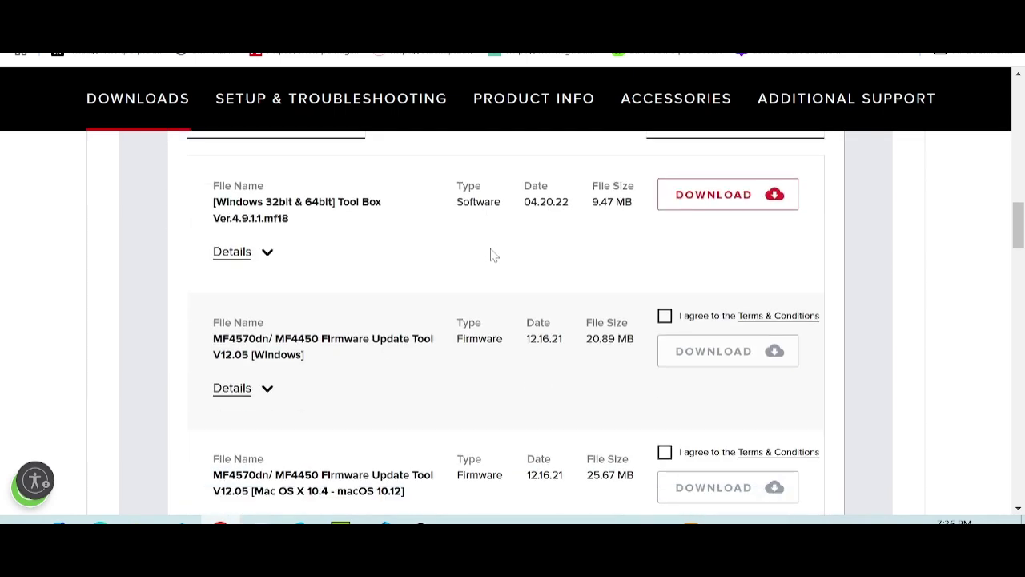
{"action": "scroll", "coordinate": [493, 254], "scroll_direction": "up", "scroll_amount": 1}
{"action": "scroll", "coordinate": [441, 271], "scroll_direction": "down", "scroll_amount": 6}
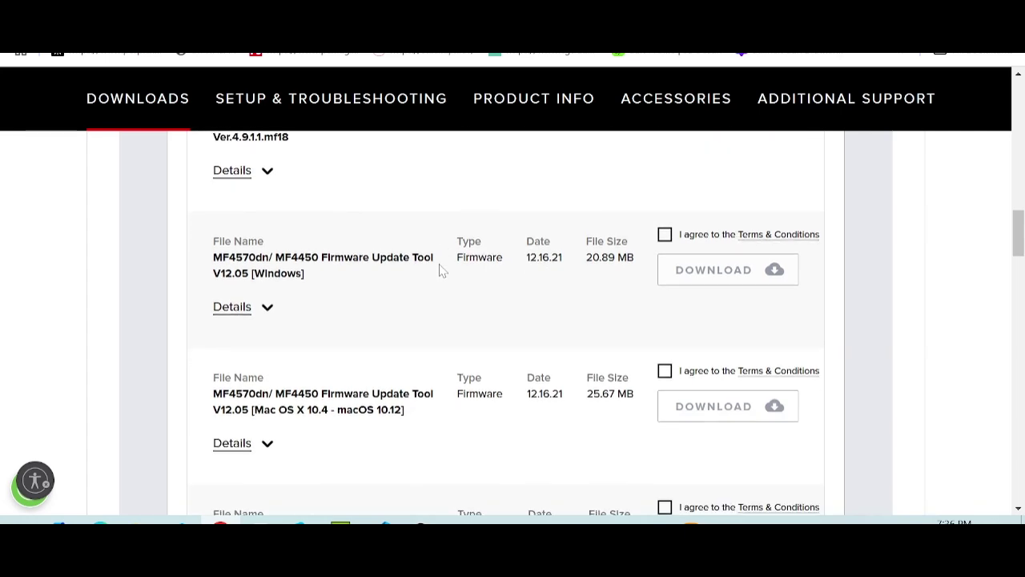
{"action": "scroll", "coordinate": [442, 268], "scroll_direction": "up", "scroll_amount": 7}
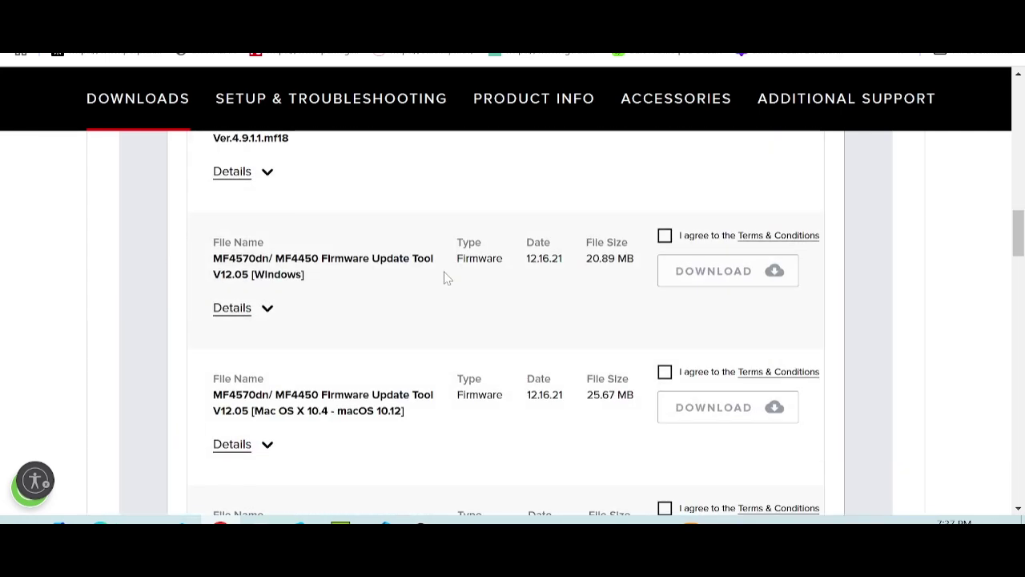
{"action": "scroll", "coordinate": [447, 278], "scroll_direction": "up", "scroll_amount": 1}
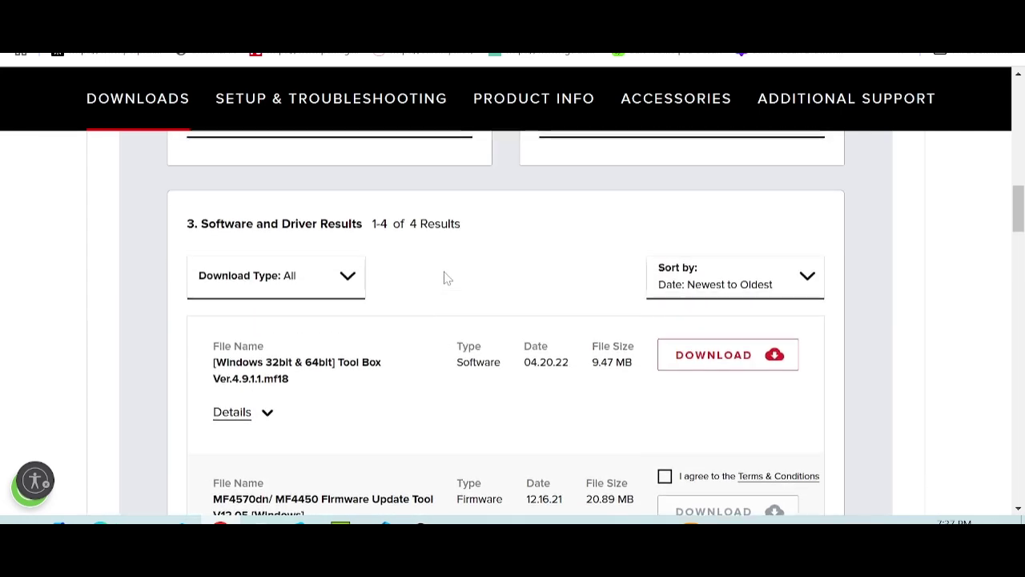
{"action": "scroll", "coordinate": [447, 278], "scroll_direction": "up", "scroll_amount": 2}
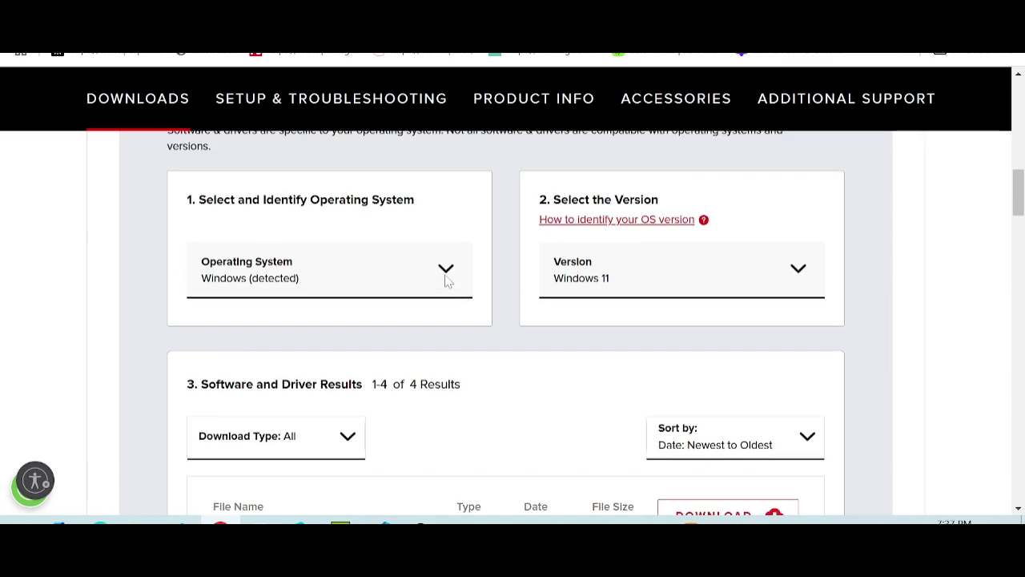
{"action": "scroll", "coordinate": [447, 280], "scroll_direction": "down", "scroll_amount": 1}
{"action": "scroll", "coordinate": [447, 282], "scroll_direction": "down", "scroll_amount": 3}
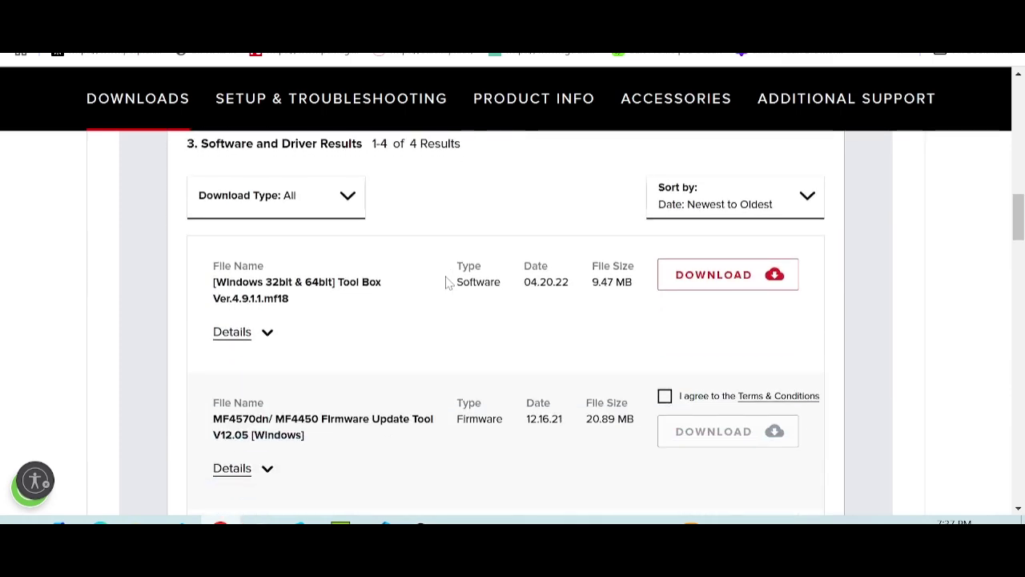
{"action": "scroll", "coordinate": [446, 347], "scroll_direction": "down", "scroll_amount": 1}
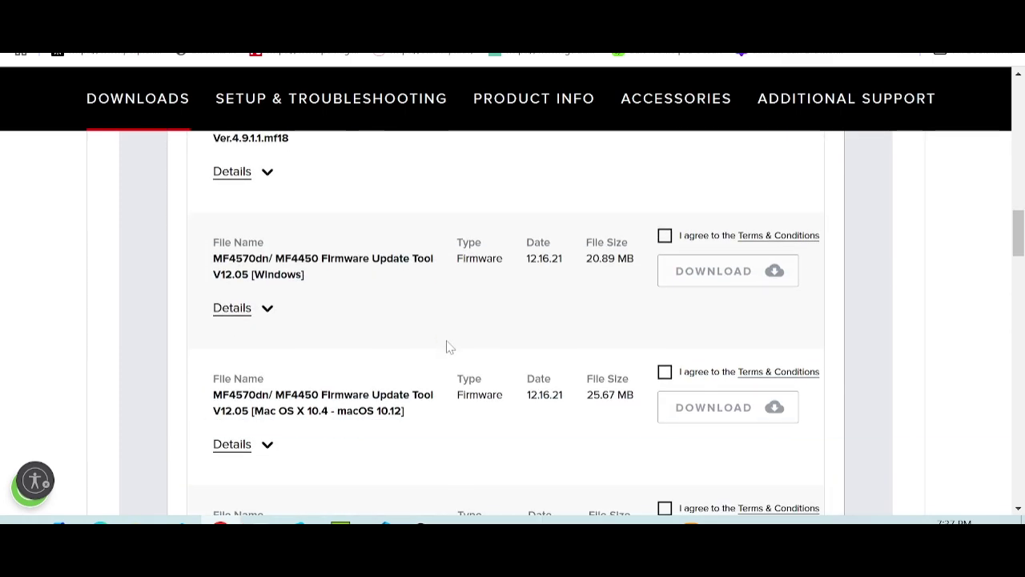
{"action": "scroll", "coordinate": [423, 326], "scroll_direction": "up", "scroll_amount": 7}
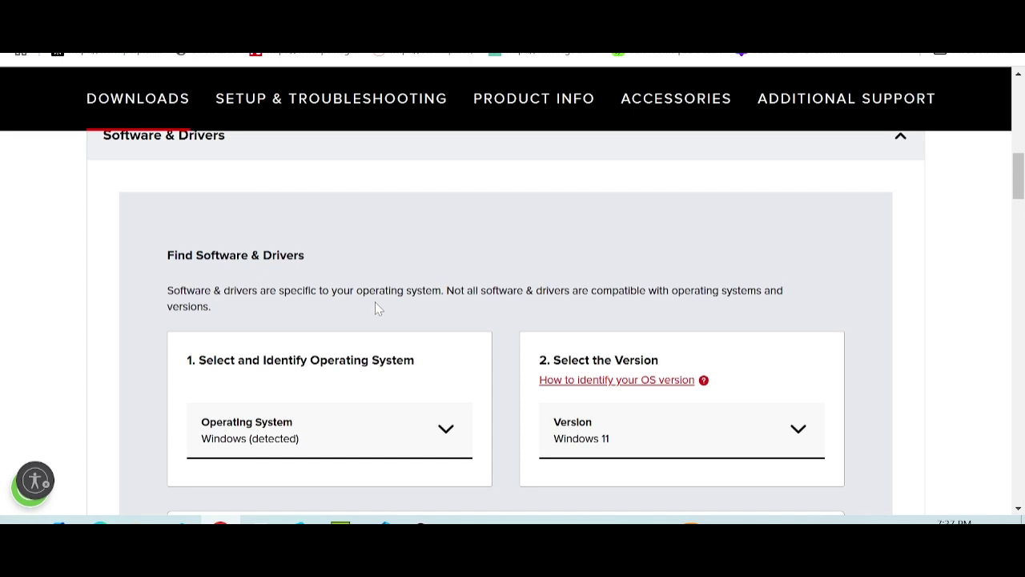
{"action": "scroll", "coordinate": [284, 299], "scroll_direction": "up", "scroll_amount": 2}
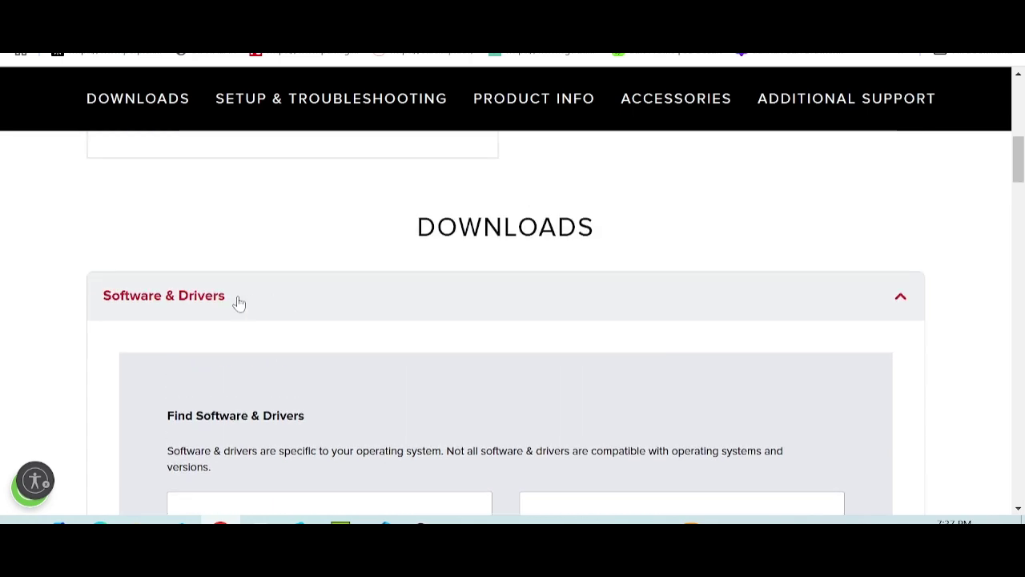
{"action": "key", "text": "alt+Left"}
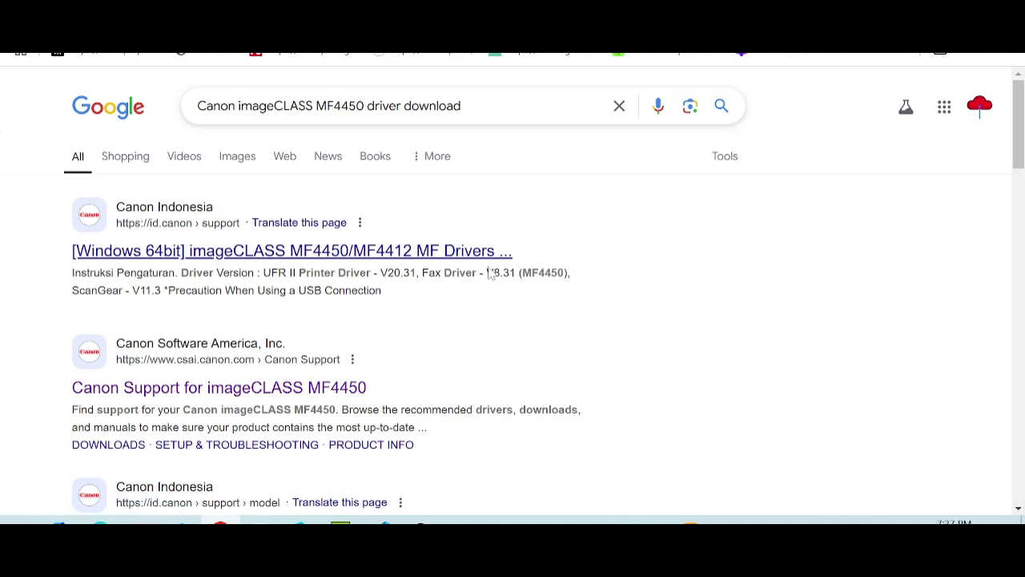
- Review Canon Indonesia's [Windows 64bit] imageCLASS MF4450/MF4412 MF Drivers page
{"action": "key", "text": "alt+Right"}
{"action": "scroll", "coordinate": [491, 275], "scroll_direction": "down", "scroll_amount": 5}
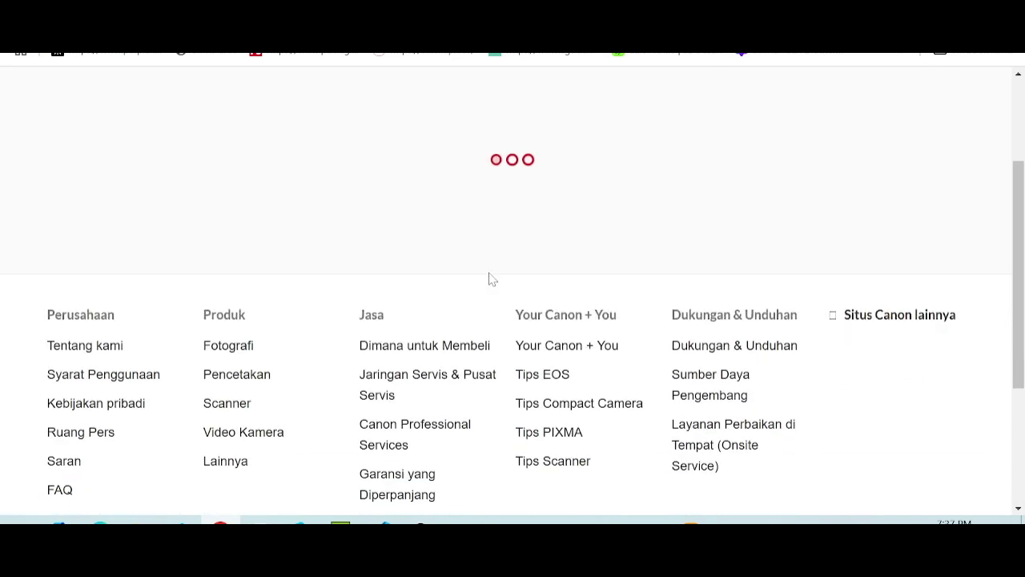
{"action": "scroll", "coordinate": [497, 263], "scroll_direction": "up", "scroll_amount": 10}
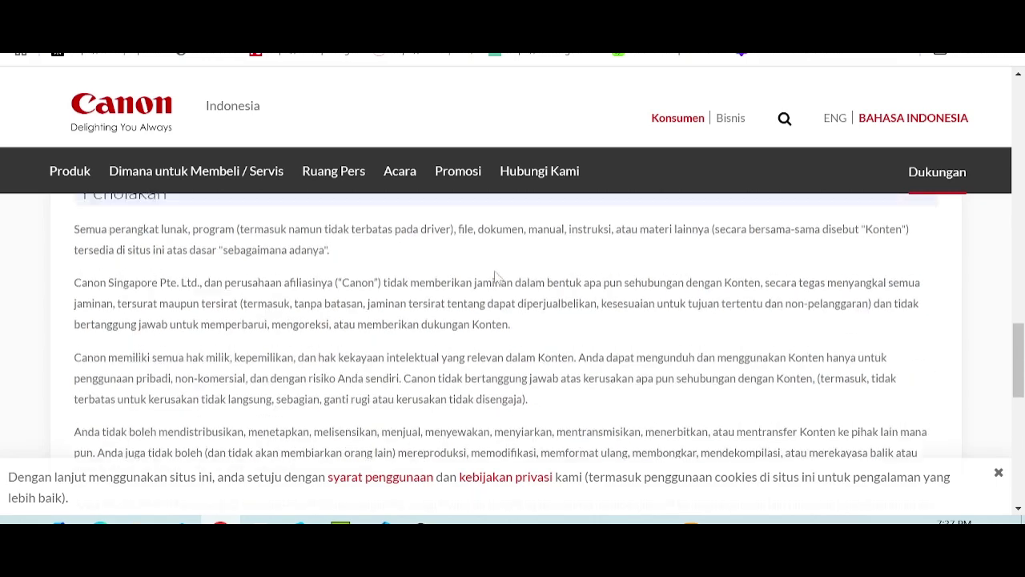
{"action": "scroll", "coordinate": [497, 278], "scroll_direction": "up", "scroll_amount": 15}
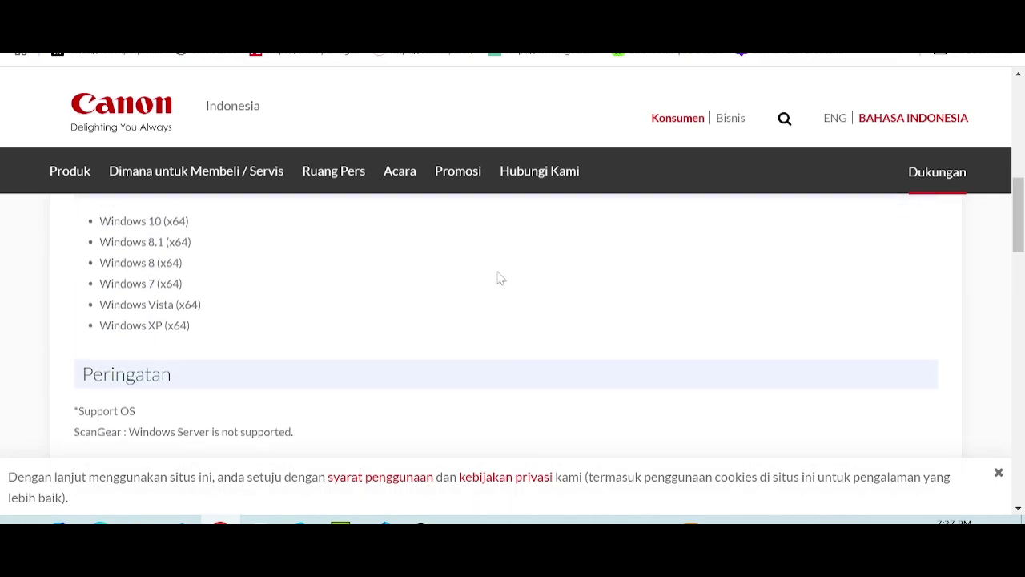
{"action": "scroll", "coordinate": [498, 278], "scroll_direction": "up", "scroll_amount": 2}
{"action": "scroll", "coordinate": [498, 278], "scroll_direction": "up", "scroll_amount": 3}
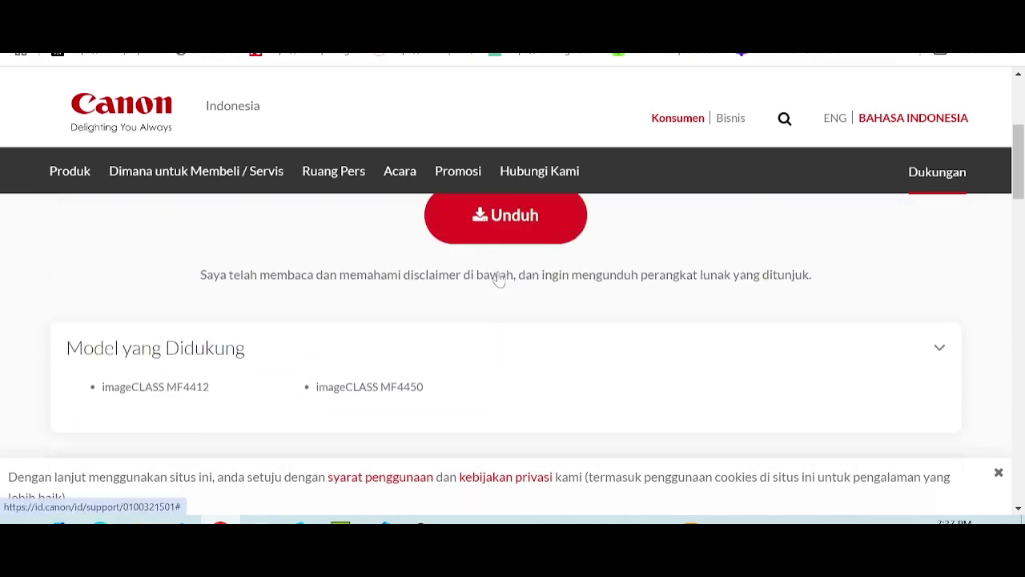
{"action": "scroll", "coordinate": [499, 279], "scroll_direction": "up", "scroll_amount": 1}
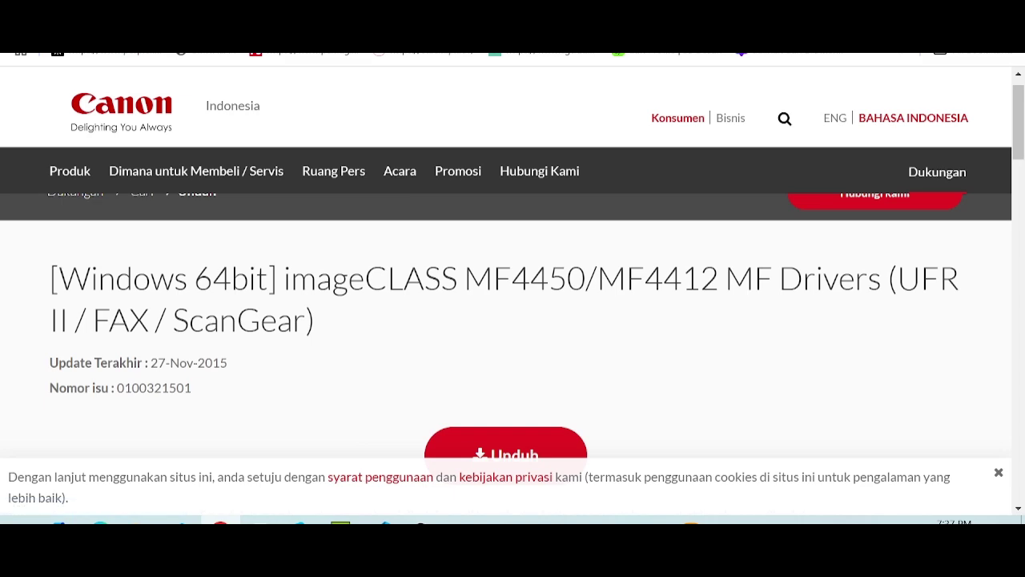
{"action": "scroll", "coordinate": [497, 284], "scroll_direction": "down", "scroll_amount": 2}
{"action": "scroll", "coordinate": [495, 284], "scroll_direction": "down", "scroll_amount": 4}
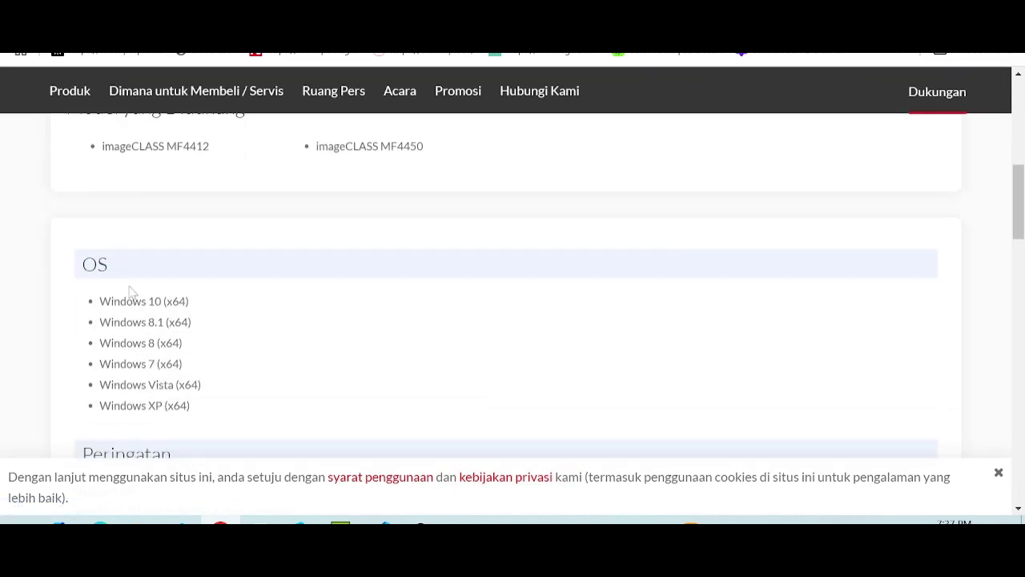
{"action": "scroll", "coordinate": [168, 292], "scroll_direction": "down", "scroll_amount": 6}
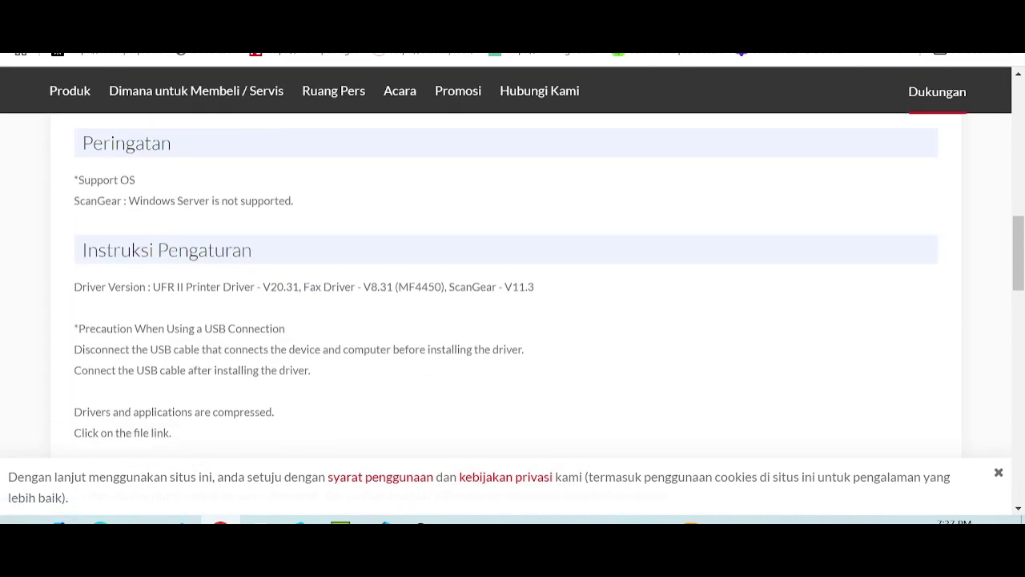
{"action": "scroll", "coordinate": [168, 292], "scroll_direction": "down", "scroll_amount": 8}
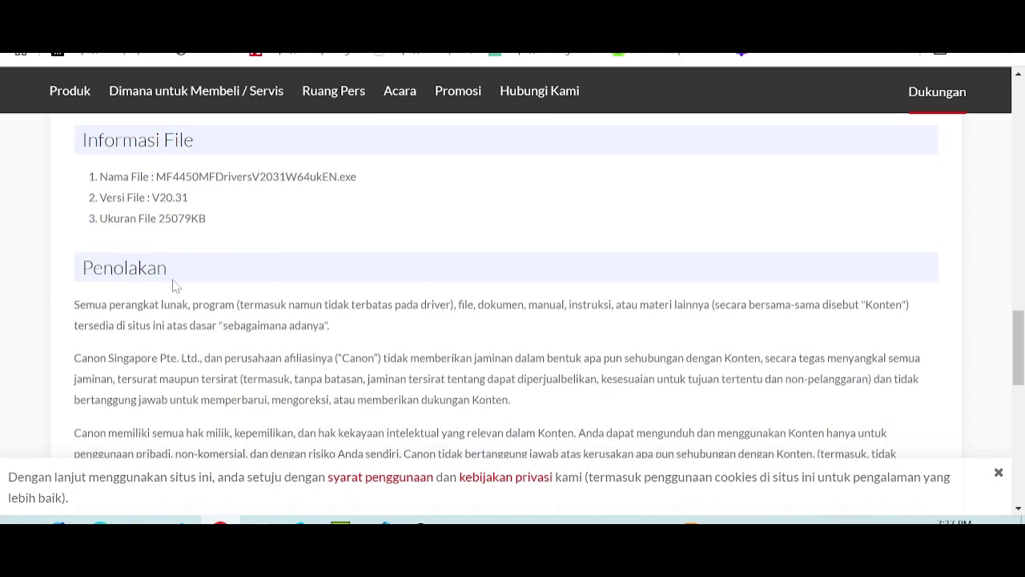
{"action": "scroll", "coordinate": [189, 288], "scroll_direction": "down", "scroll_amount": 3}
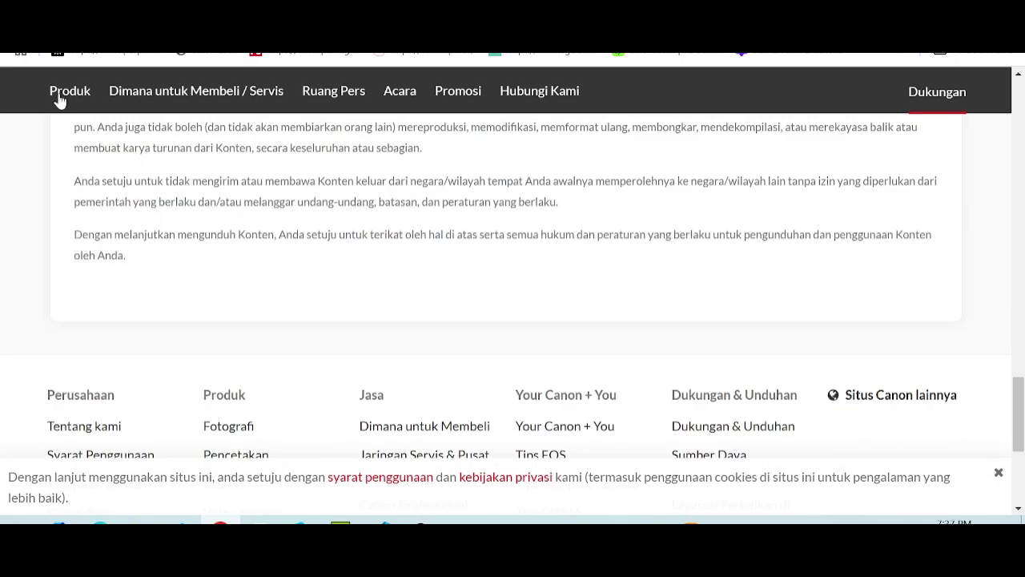
- Return to Google and open the 'Canon Support for imageCLASS MF4450' result
{"action": "key", "text": "alt+Left"}
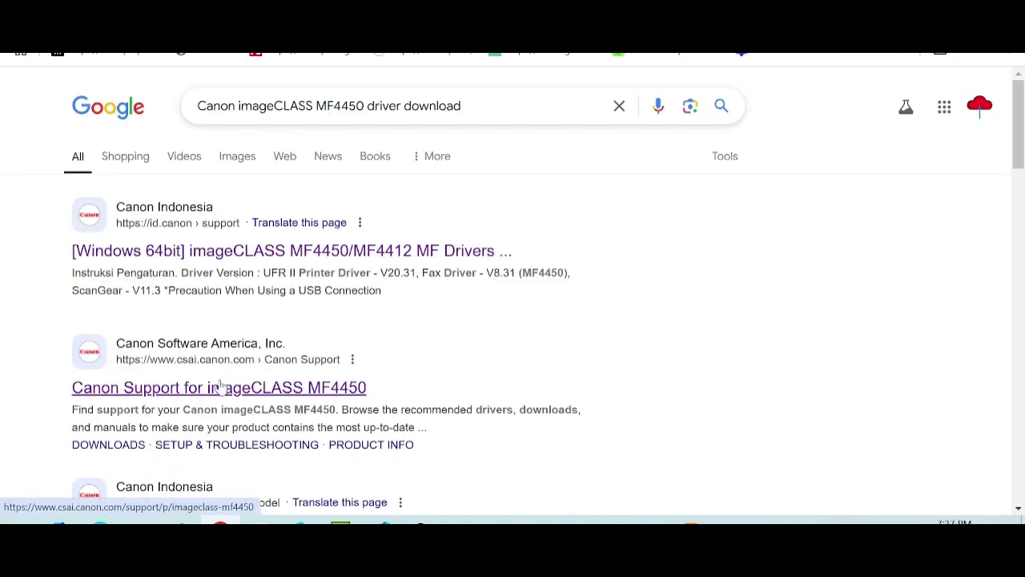
{"action": "left_click", "coordinate": [410, 335]}
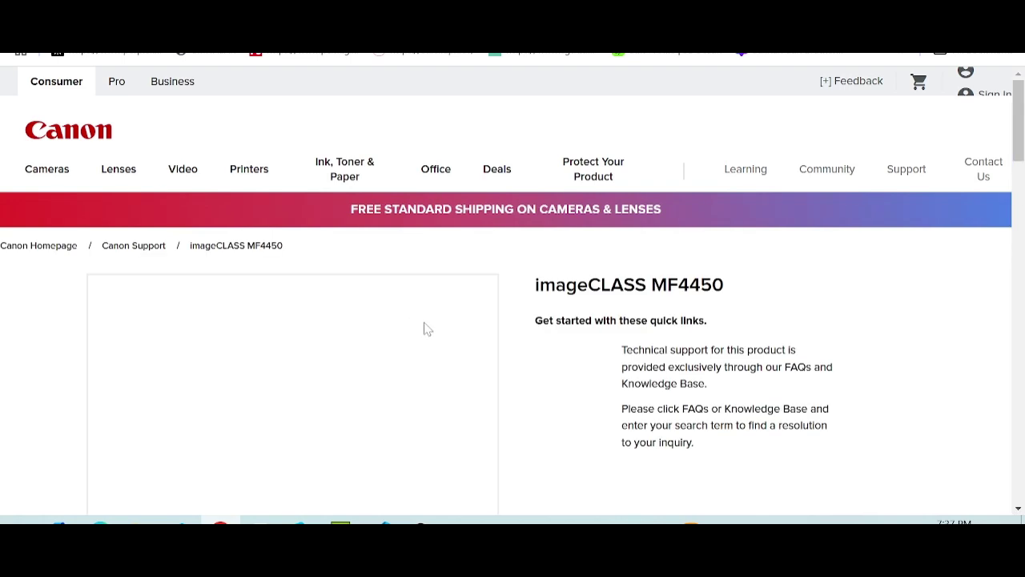
{"action": "scroll", "coordinate": [542, 320], "scroll_direction": "down", "scroll_amount": 3}
{"action": "scroll", "coordinate": [542, 320], "scroll_direction": "down", "scroll_amount": 3}
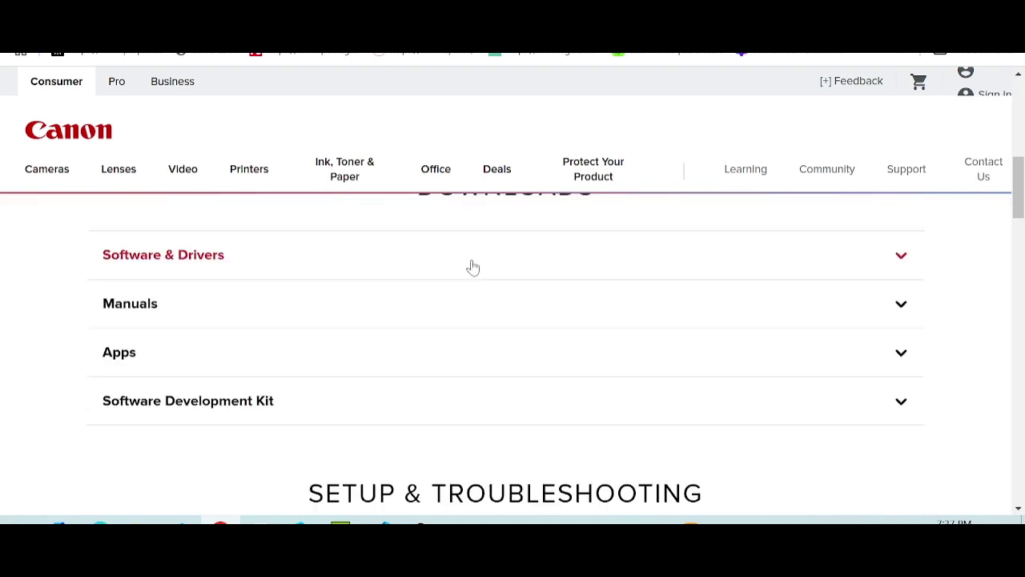
- Expand the Software & Drivers section on Canon USA's MF4450 support page
{"action": "scroll", "coordinate": [469, 269], "scroll_direction": "down", "scroll_amount": 1}
{"action": "scroll", "coordinate": [472, 294], "scroll_direction": "up", "scroll_amount": 2}
{"action": "scroll", "coordinate": [427, 302], "scroll_direction": "down", "scroll_amount": 1}
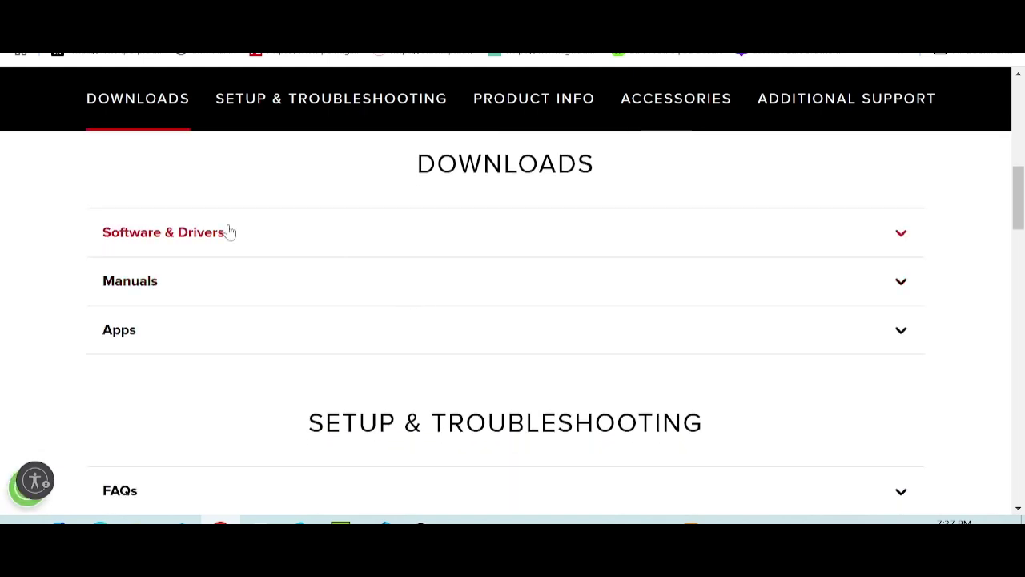
{"action": "left_click", "coordinate": [229, 232]}
{"action": "scroll", "coordinate": [503, 265], "scroll_direction": "down", "scroll_amount": 2}
{"action": "scroll", "coordinate": [503, 264], "scroll_direction": "down", "scroll_amount": 2}
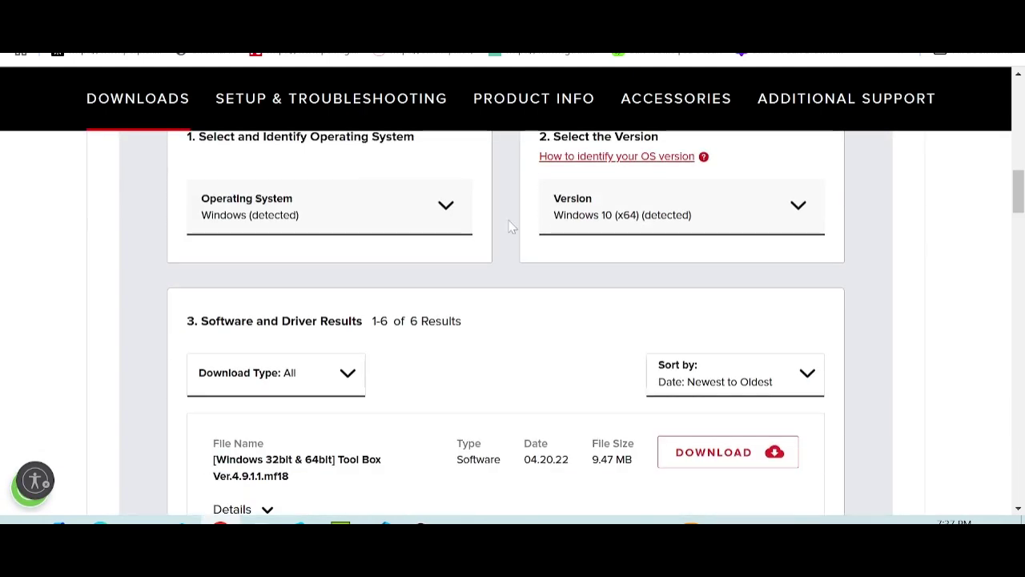
- Keep version Windows 10 (x64) and scroll through the 6 results, including the 24.50 MB MFDrivers
{"action": "left_click", "coordinate": [630, 227]}
{"action": "left_click", "coordinate": [629, 227]}
{"action": "scroll", "coordinate": [590, 290], "scroll_direction": "down", "scroll_amount": 3}
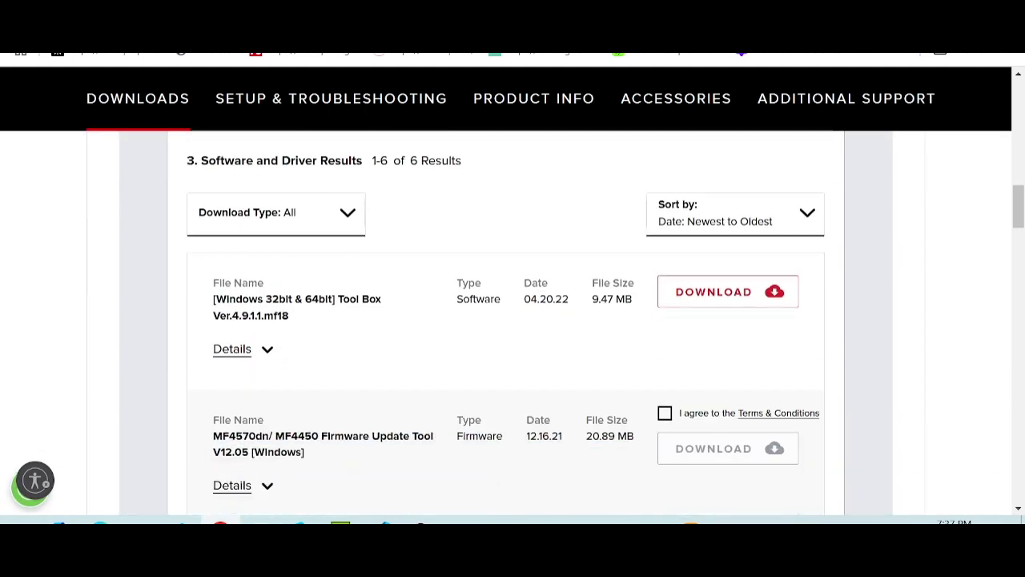
{"action": "scroll", "coordinate": [540, 295], "scroll_direction": "down", "scroll_amount": 5}
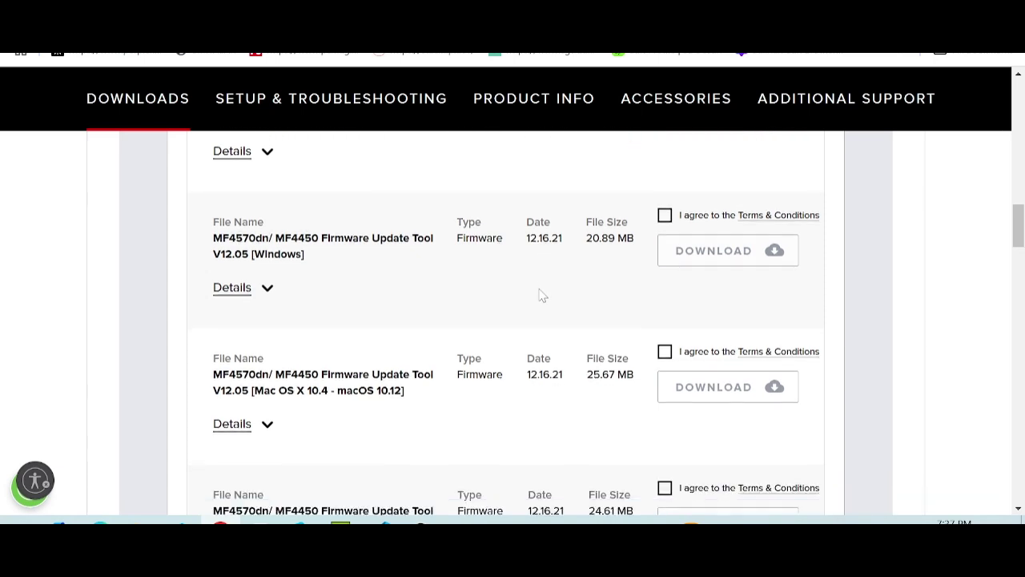
{"action": "scroll", "coordinate": [512, 321], "scroll_direction": "down", "scroll_amount": 2}
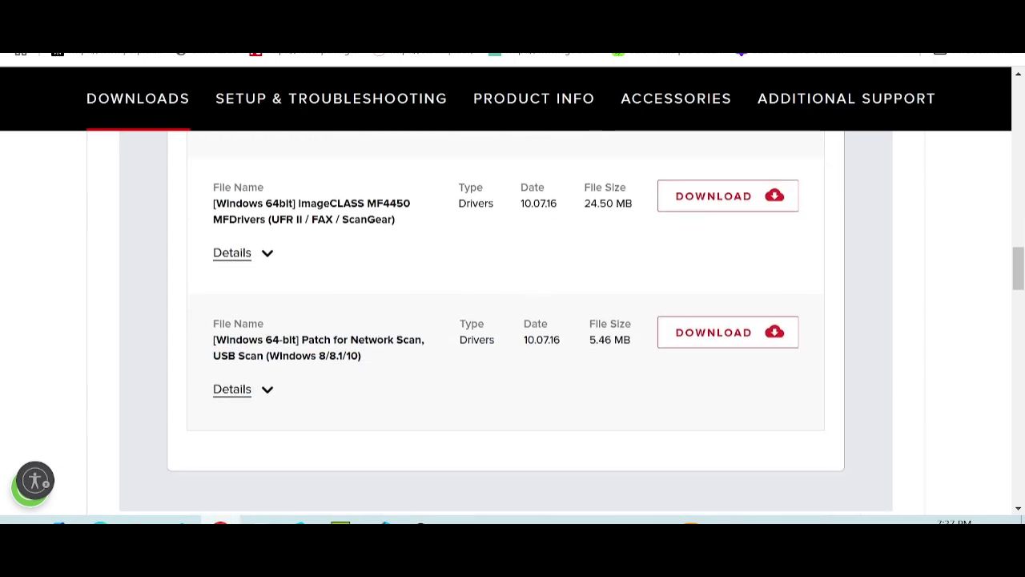
{"action": "scroll", "coordinate": [419, 343], "scroll_direction": "up", "scroll_amount": 2}
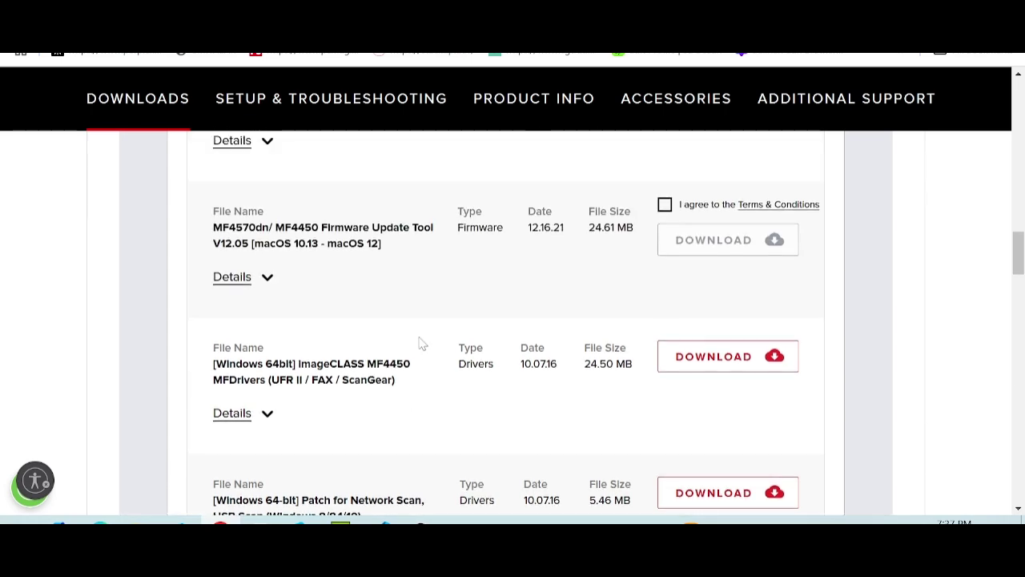
{"action": "scroll", "coordinate": [424, 343], "scroll_direction": "up", "scroll_amount": 2}
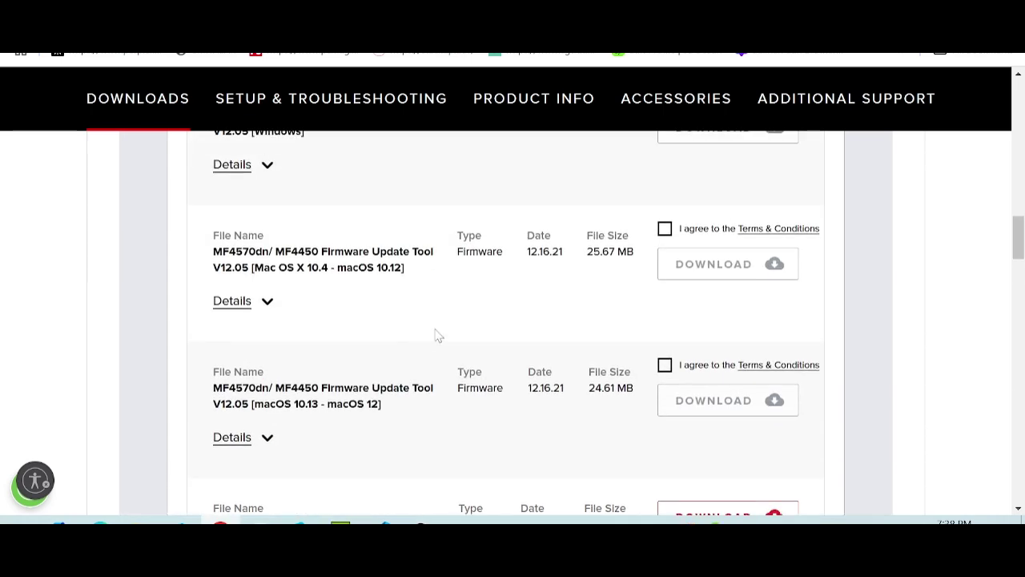
{"action": "scroll", "coordinate": [438, 336], "scroll_direction": "up", "scroll_amount": 5}
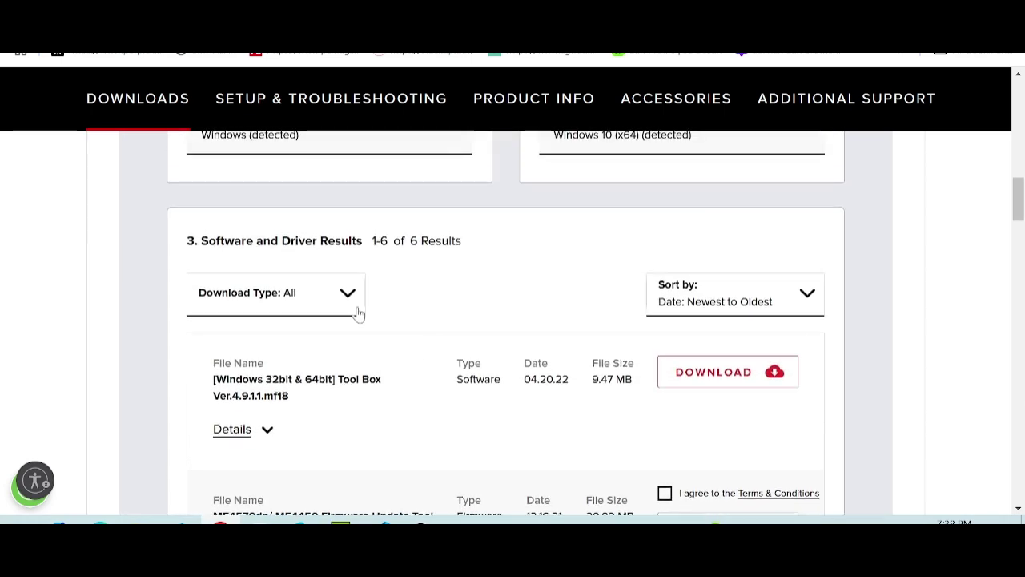
- Filter the download type to Drivers and switch the version to Windows 11
{"action": "left_click", "coordinate": [340, 294]}
{"action": "left_click", "coordinate": [218, 362]}
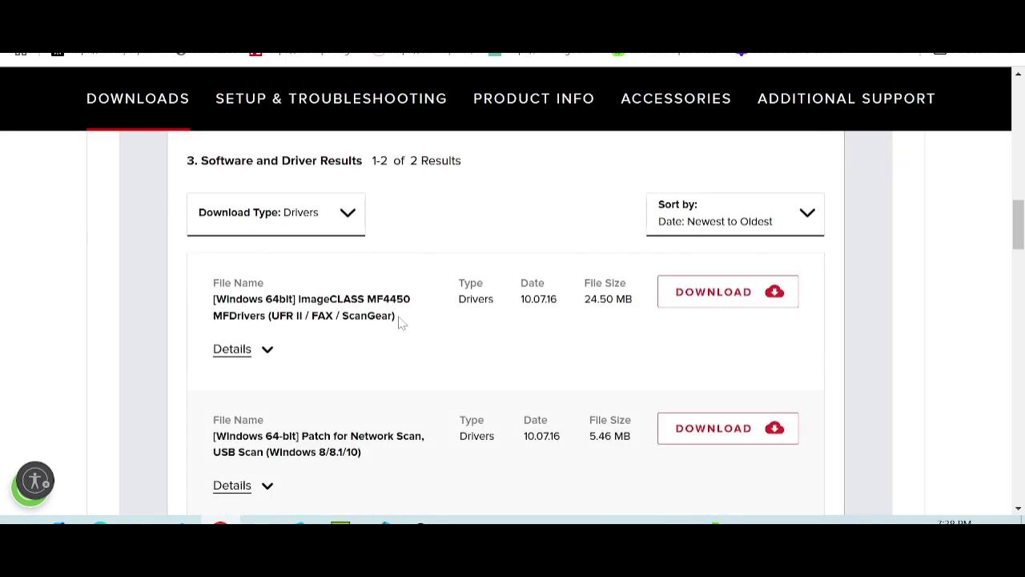
{"action": "scroll", "coordinate": [595, 254], "scroll_direction": "up", "scroll_amount": 3}
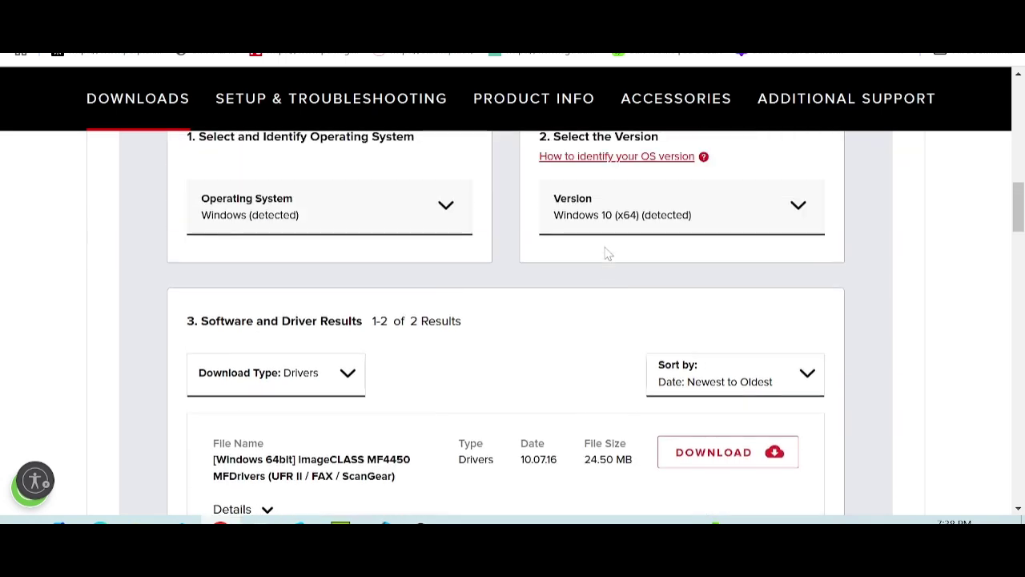
{"action": "left_click", "coordinate": [593, 301]}
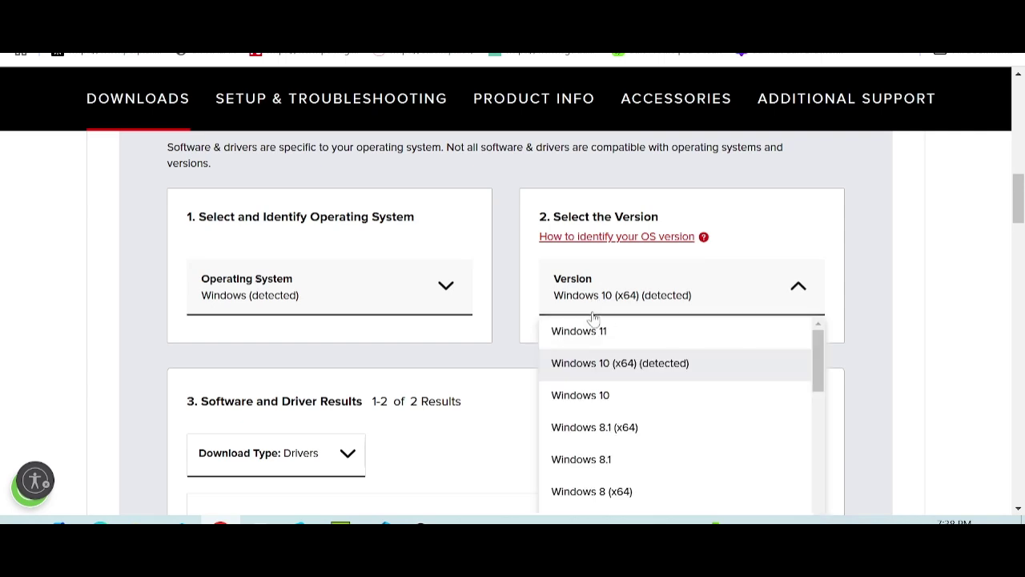
{"action": "left_click", "coordinate": [591, 328]}
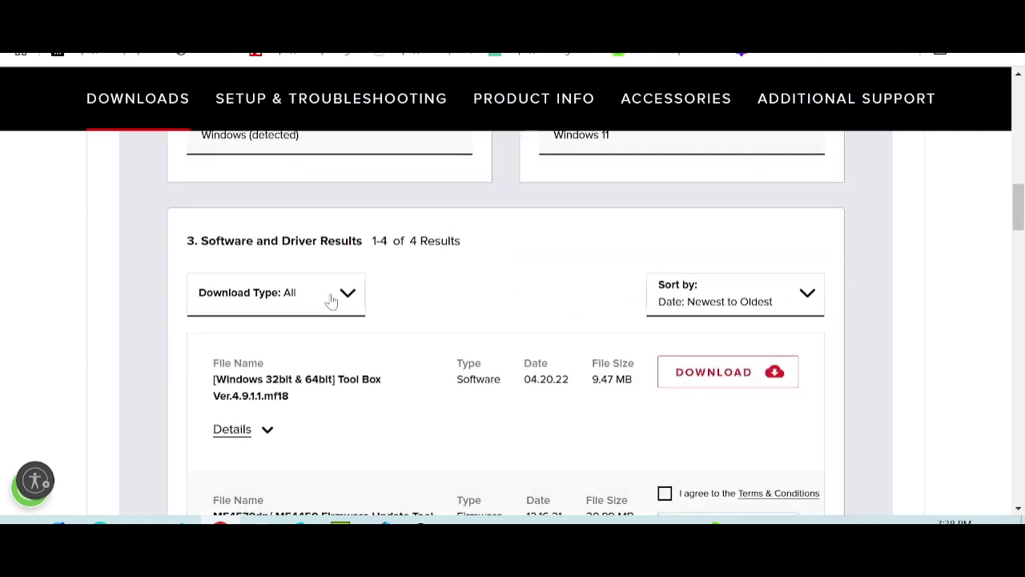
- Restore all download types and check the sort order choices, leaving them unchanged
{"action": "left_click", "coordinate": [332, 300]}
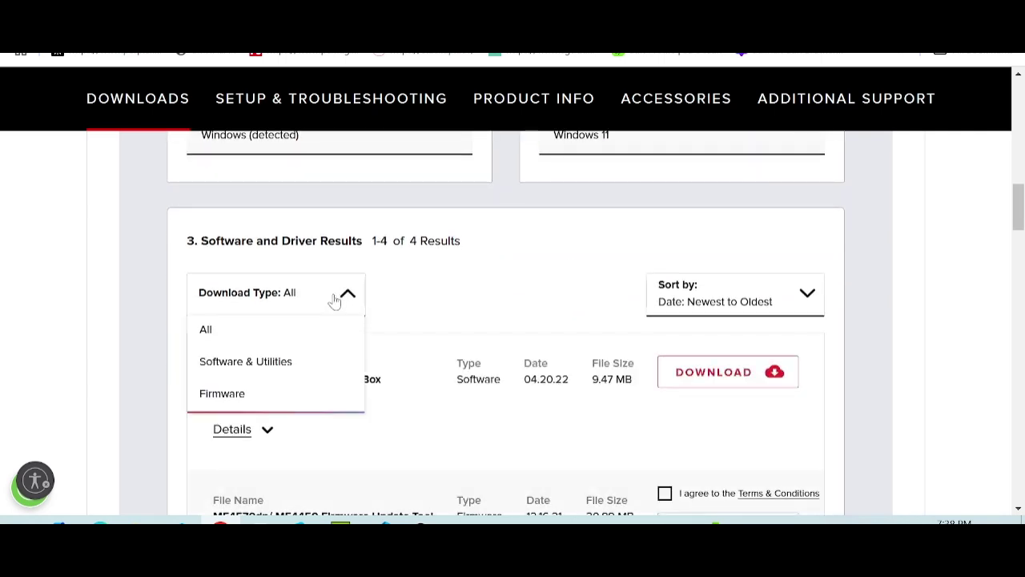
{"action": "left_click", "coordinate": [224, 338]}
{"action": "scroll", "coordinate": [513, 316], "scroll_direction": "down", "scroll_amount": 2}
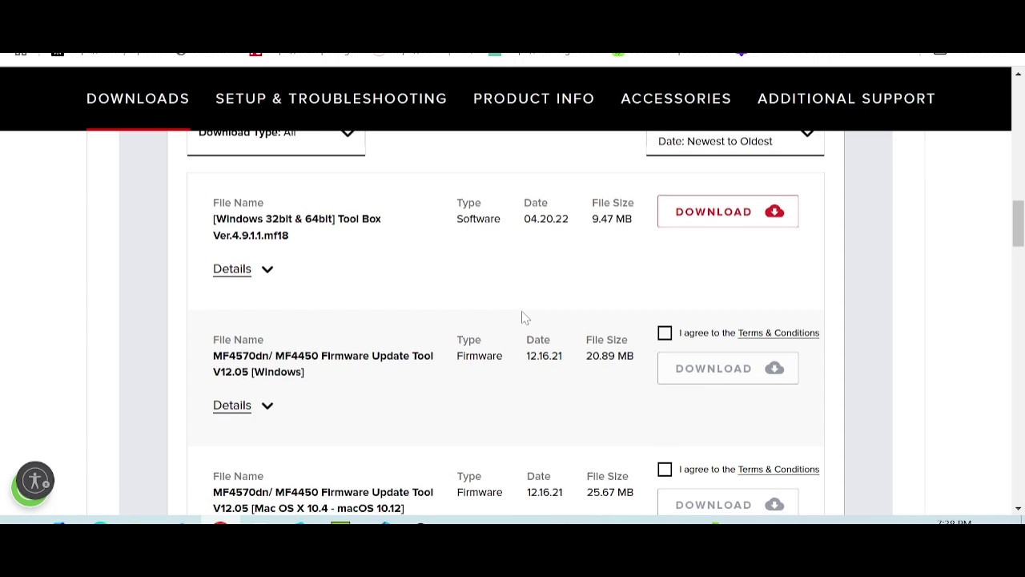
{"action": "scroll", "coordinate": [561, 305], "scroll_direction": "up", "scroll_amount": 1}
{"action": "left_click", "coordinate": [765, 230]}
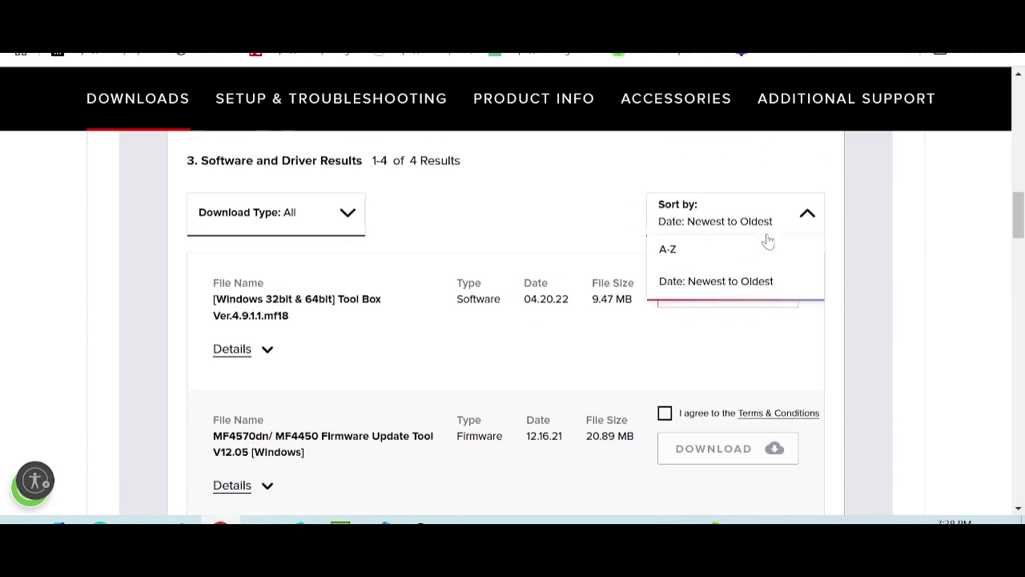
{"action": "left_click", "coordinate": [333, 206]}
{"action": "left_click", "coordinate": [404, 227]}
- Set the Windows version to Windows 10 (x64), bringing the results to six
{"action": "scroll", "coordinate": [410, 234], "scroll_direction": "down", "scroll_amount": 5}
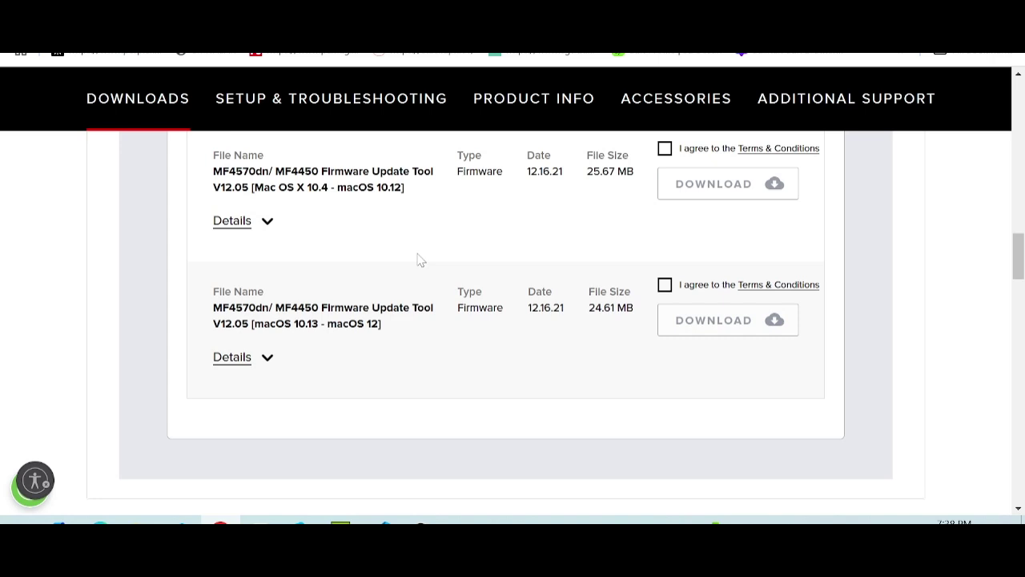
{"action": "scroll", "coordinate": [420, 252], "scroll_direction": "up", "scroll_amount": 8}
{"action": "left_click", "coordinate": [596, 298]}
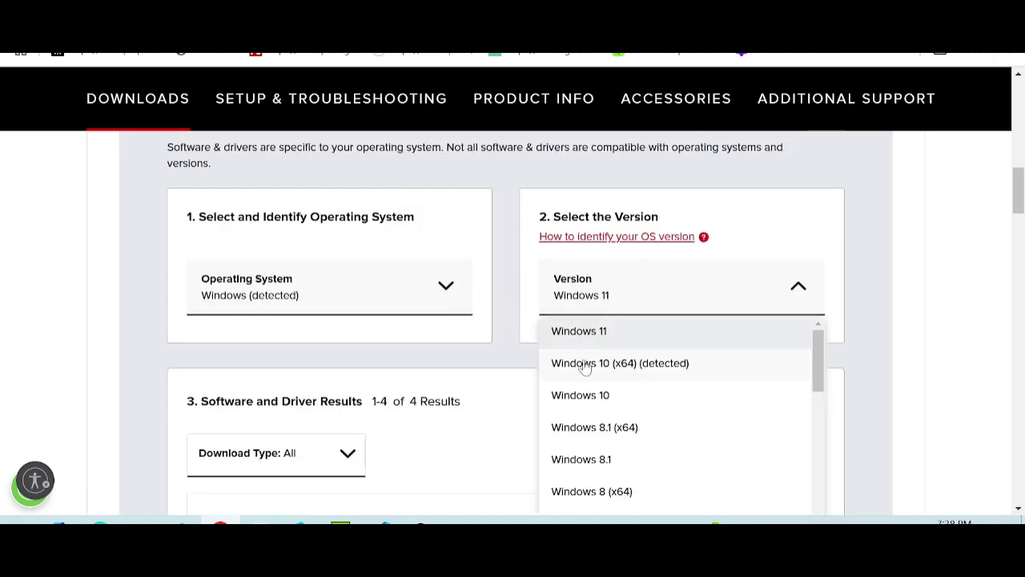
{"action": "left_click", "coordinate": [589, 367]}
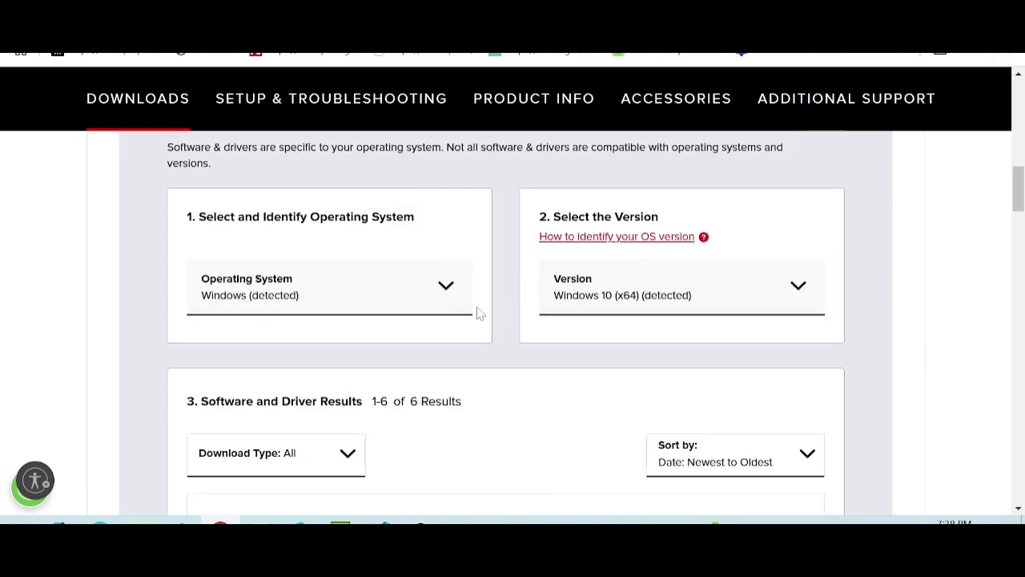
{"action": "scroll", "coordinate": [476, 313], "scroll_direction": "down", "scroll_amount": 2}
- Limit the Download Type to Drivers only
{"action": "left_click", "coordinate": [319, 298]}
{"action": "left_click", "coordinate": [257, 367]}
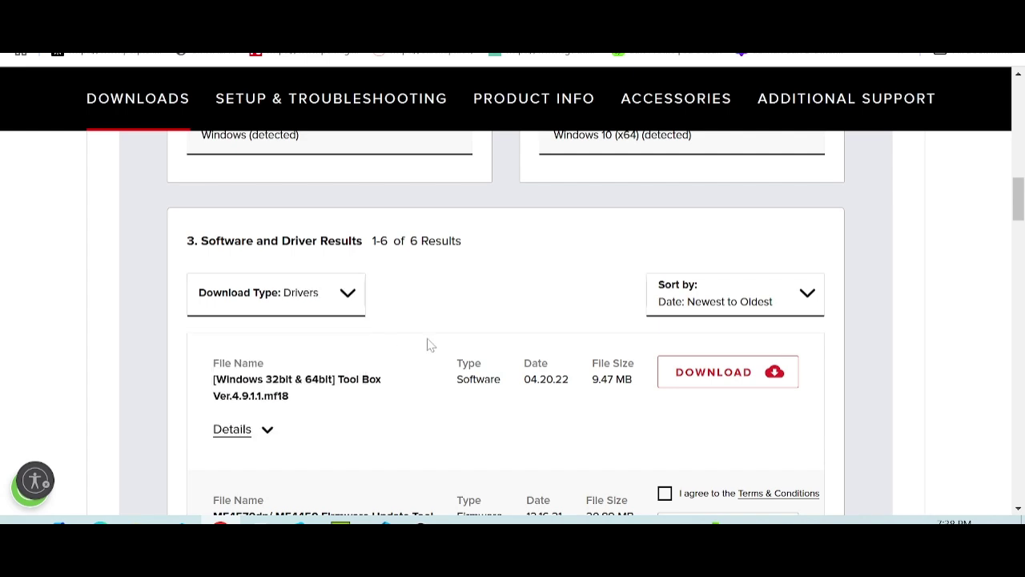
{"action": "scroll", "coordinate": [491, 331], "scroll_direction": "down", "scroll_amount": 2}
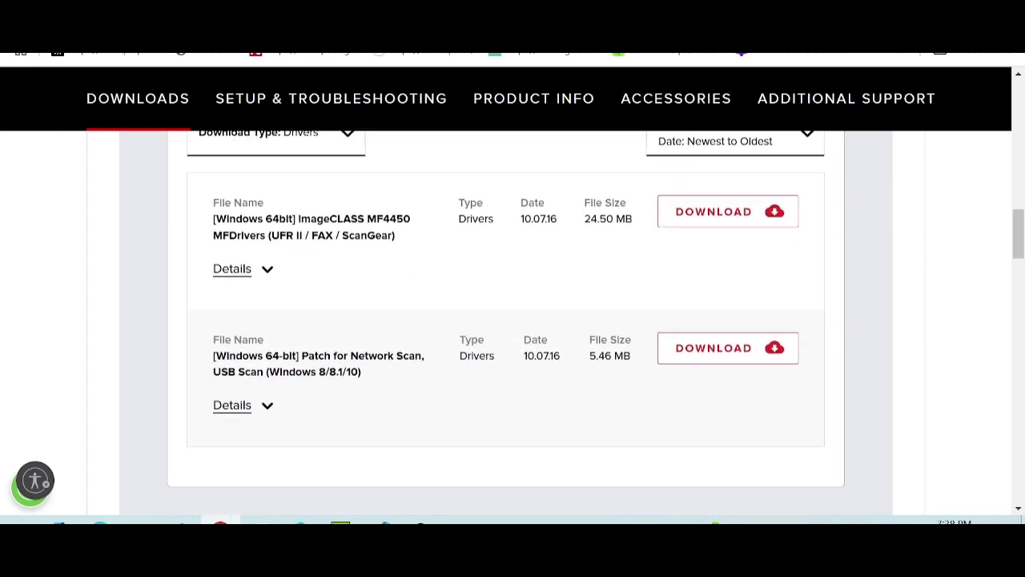
- Expand Details of the [Windows 64bit] MF4450 MFDrivers entry, showing MF4450MFDriversV2031W64usEN.exe
{"action": "left_click", "coordinate": [266, 272]}
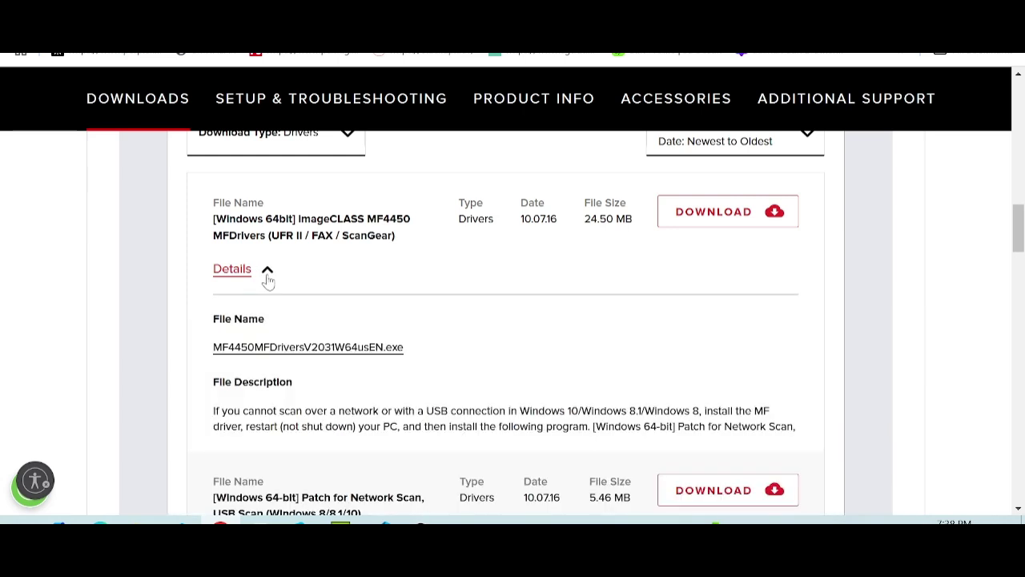
{"action": "scroll", "coordinate": [348, 284], "scroll_direction": "down", "scroll_amount": 2}
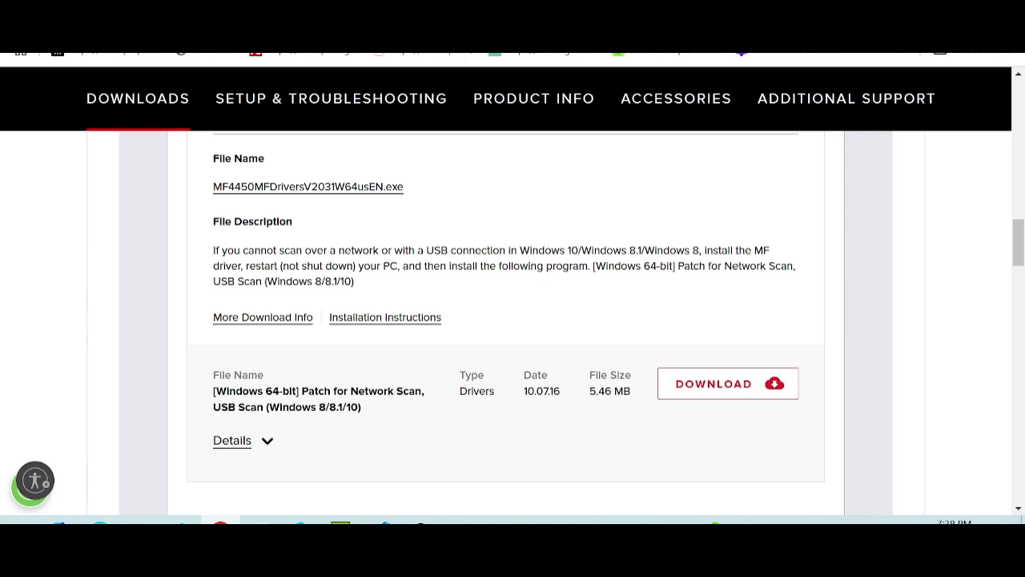
{"action": "left_click_drag", "start_coordinate": [284, 250], "coordinate": [381, 250]}
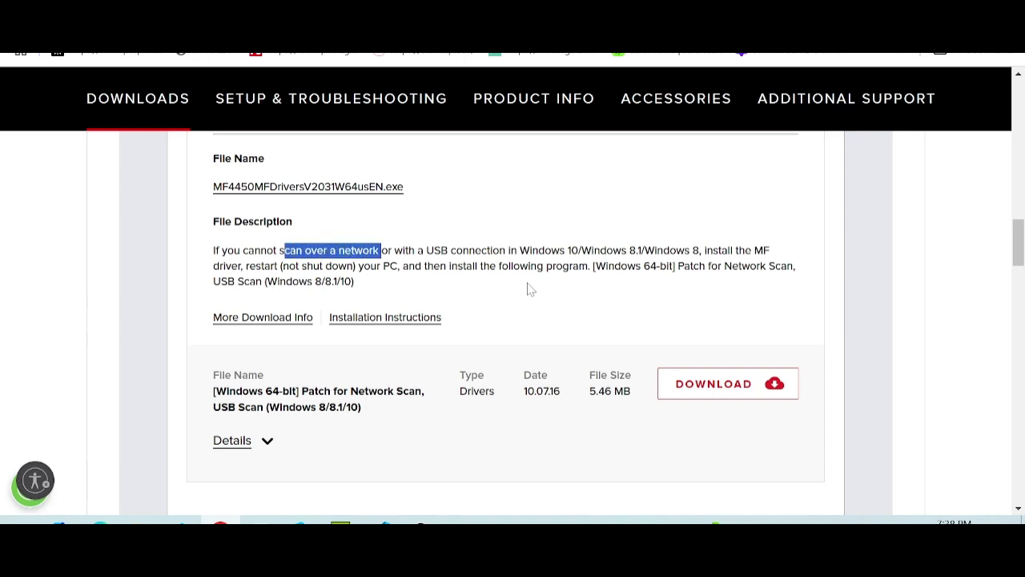
{"action": "scroll", "coordinate": [638, 279], "scroll_direction": "down", "scroll_amount": 1}
{"action": "scroll", "coordinate": [629, 281], "scroll_direction": "up", "scroll_amount": 2}
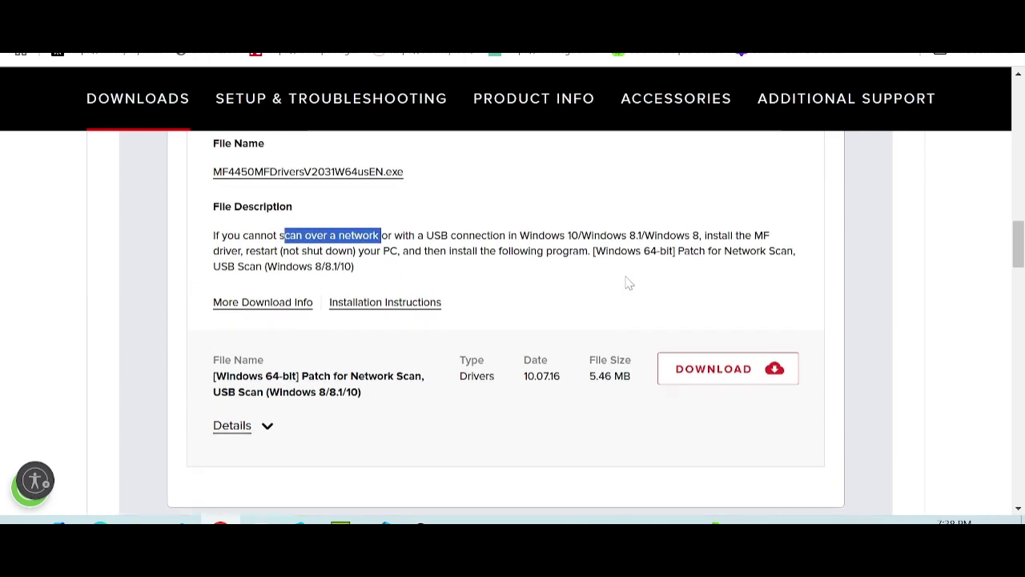
{"action": "scroll", "coordinate": [680, 245], "scroll_direction": "up", "scroll_amount": 1}
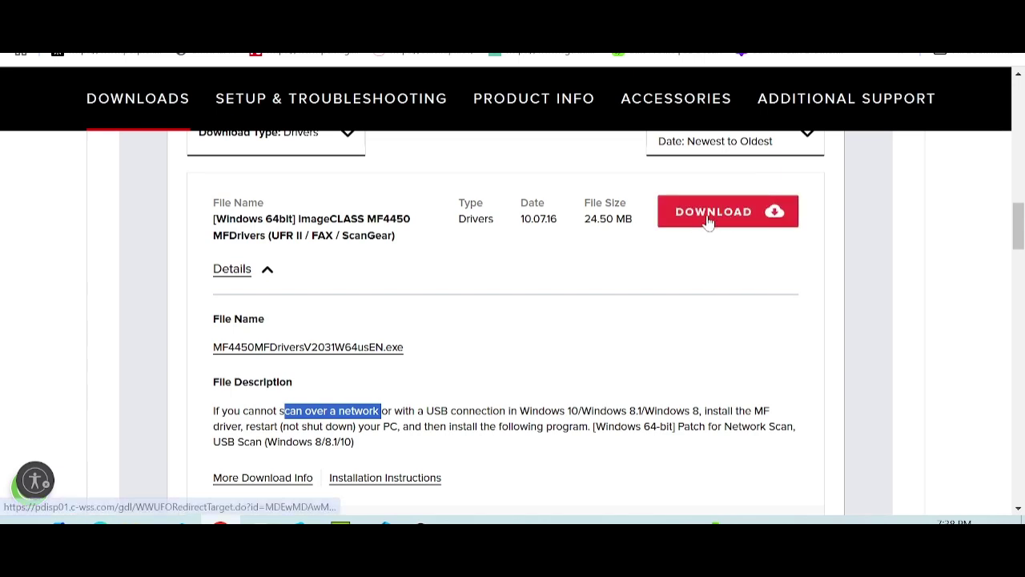
- Download the 24.50 MB [Windows 64bit] MF4450 MFDrivers package until it shows Complete
{"action": "left_click", "coordinate": [713, 222]}
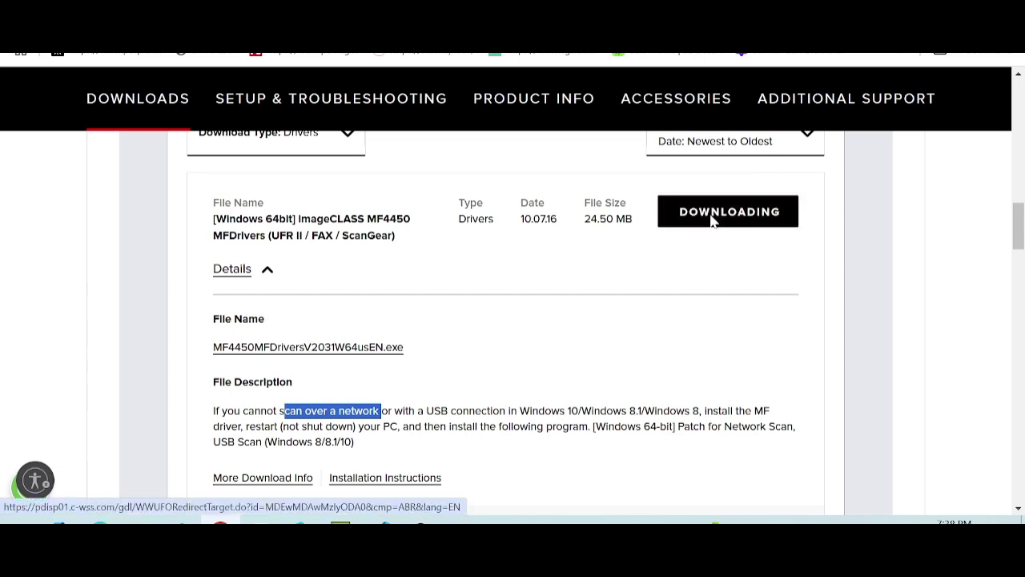
{"action": "scroll", "coordinate": [713, 240], "scroll_direction": "up", "scroll_amount": 2}
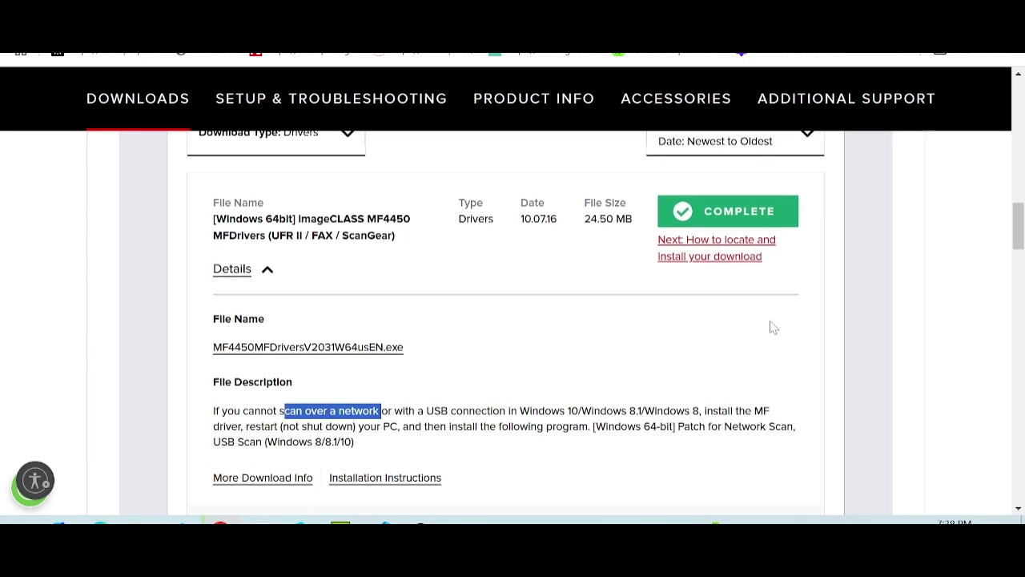
{"action": "scroll", "coordinate": [770, 323], "scroll_direction": "down", "scroll_amount": 2}
{"action": "scroll", "coordinate": [760, 304], "scroll_direction": "up", "scroll_amount": 3}
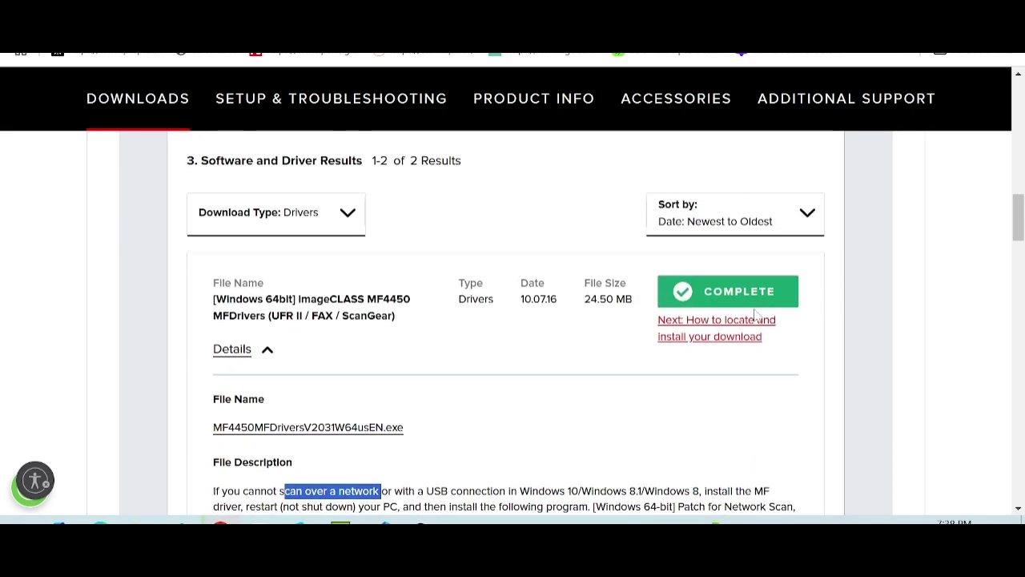
{"action": "scroll", "coordinate": [755, 316], "scroll_direction": "up", "scroll_amount": 8}
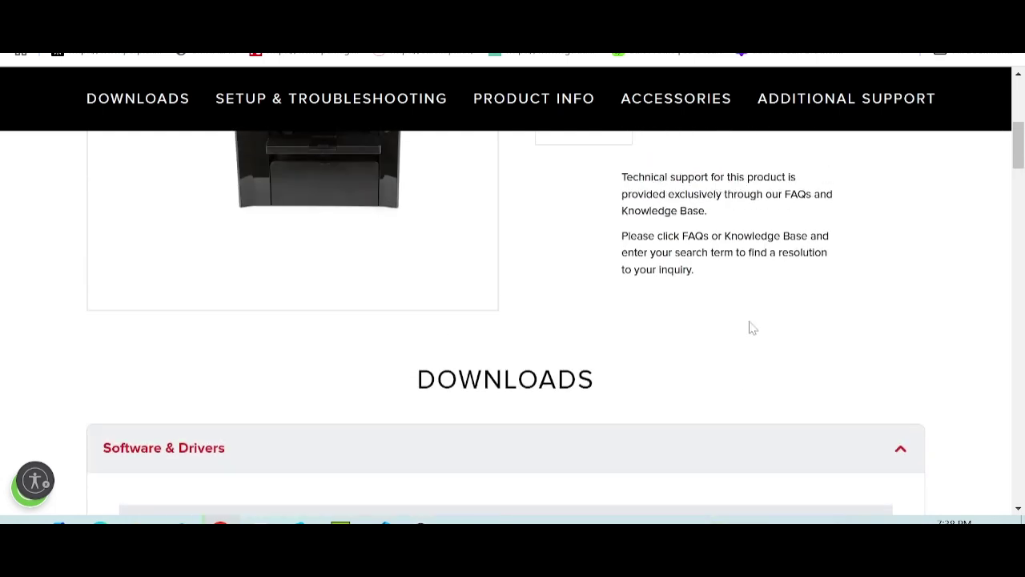
{"action": "scroll", "coordinate": [753, 327], "scroll_direction": "up", "scroll_amount": 2}
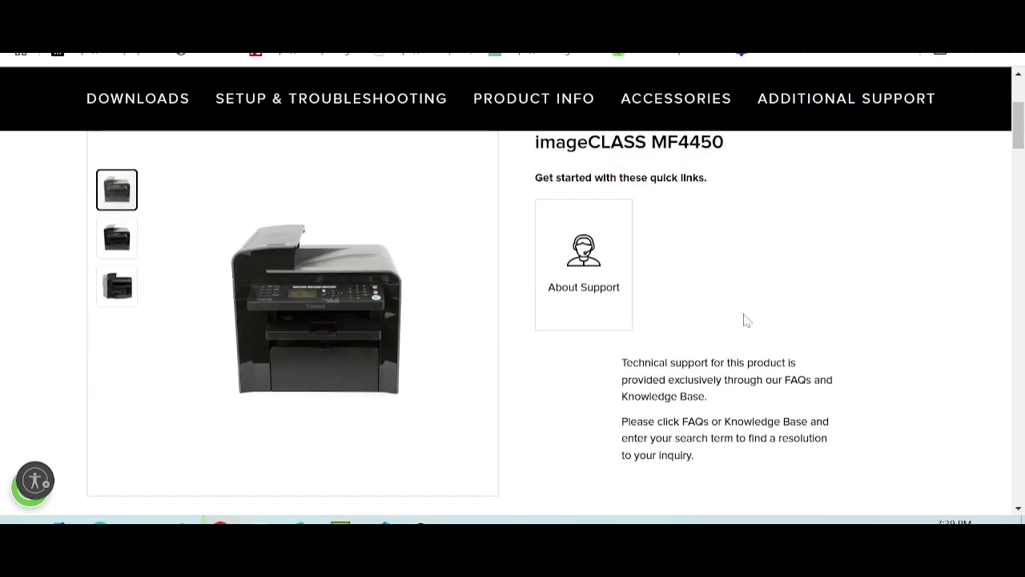
{"action": "scroll", "coordinate": [750, 342], "scroll_direction": "up", "scroll_amount": 1}
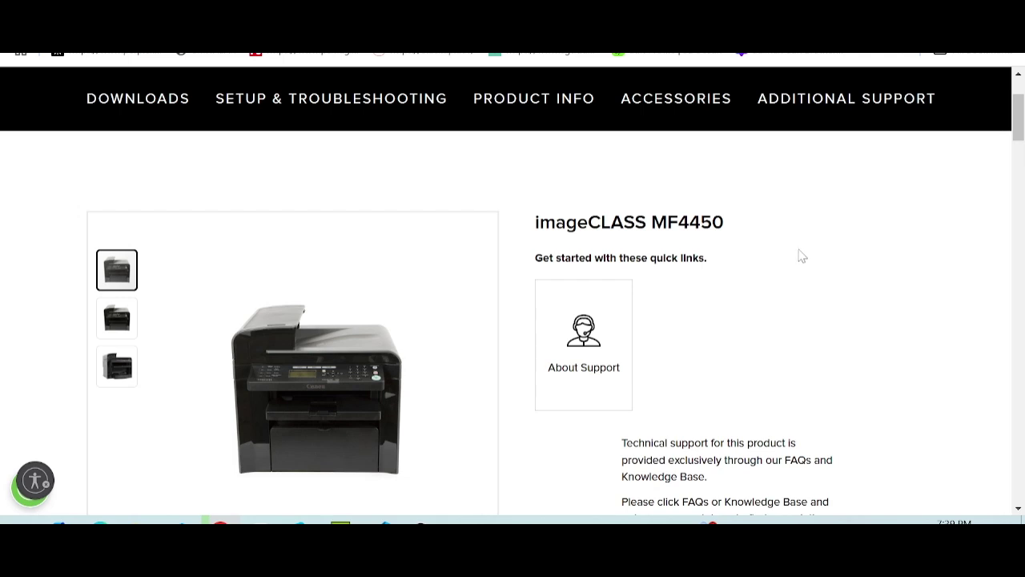
{"action": "scroll", "coordinate": [775, 282], "scroll_direction": "down", "scroll_amount": 1}
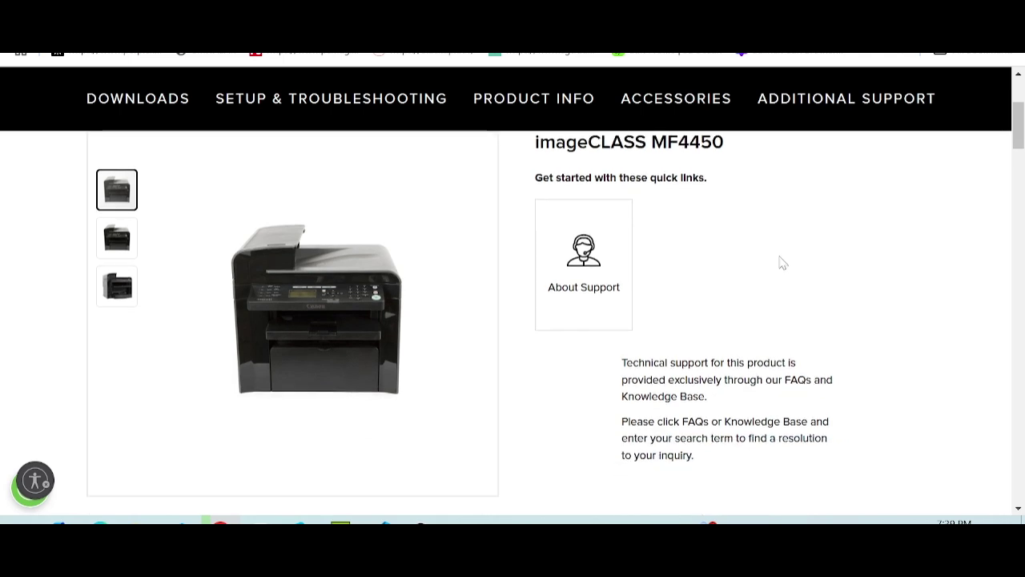
{"action": "scroll", "coordinate": [790, 242], "scroll_direction": "down", "scroll_amount": 1}
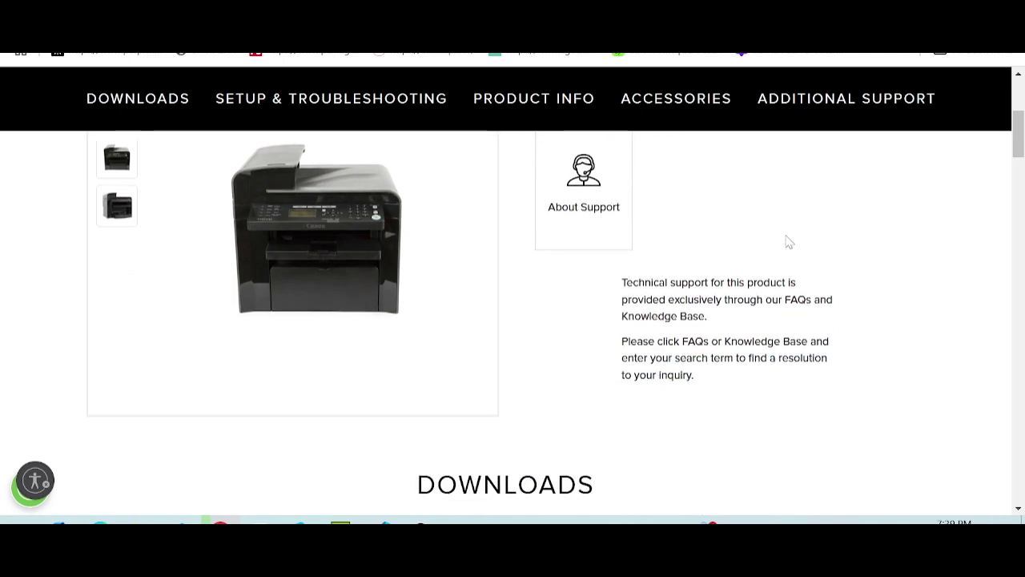
{"action": "scroll", "coordinate": [789, 250], "scroll_direction": "up", "scroll_amount": 2}
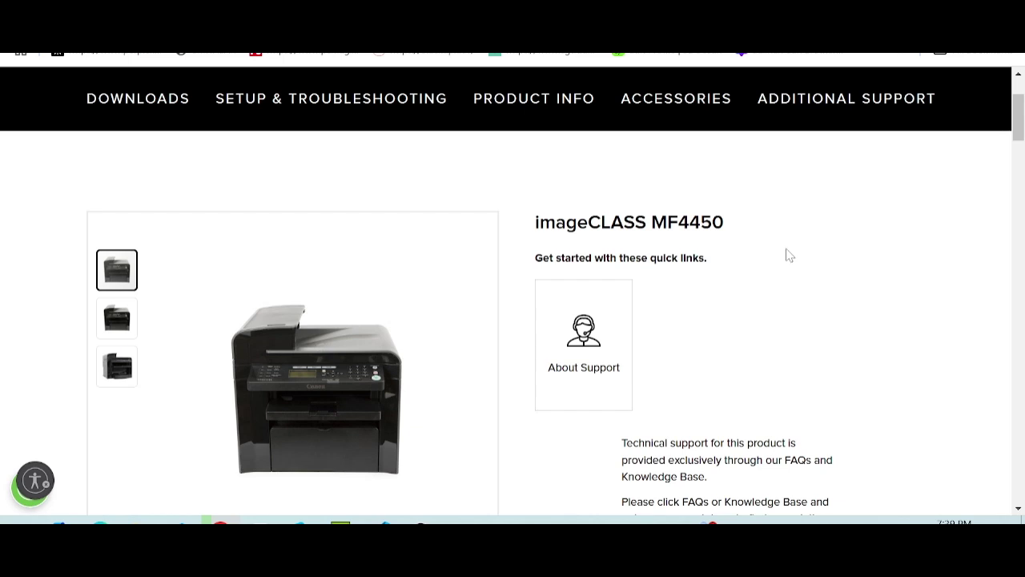
{"action": "scroll", "coordinate": [790, 256], "scroll_direction": "down", "scroll_amount": 1}
{"action": "scroll", "coordinate": [789, 251], "scroll_direction": "down", "scroll_amount": 2}
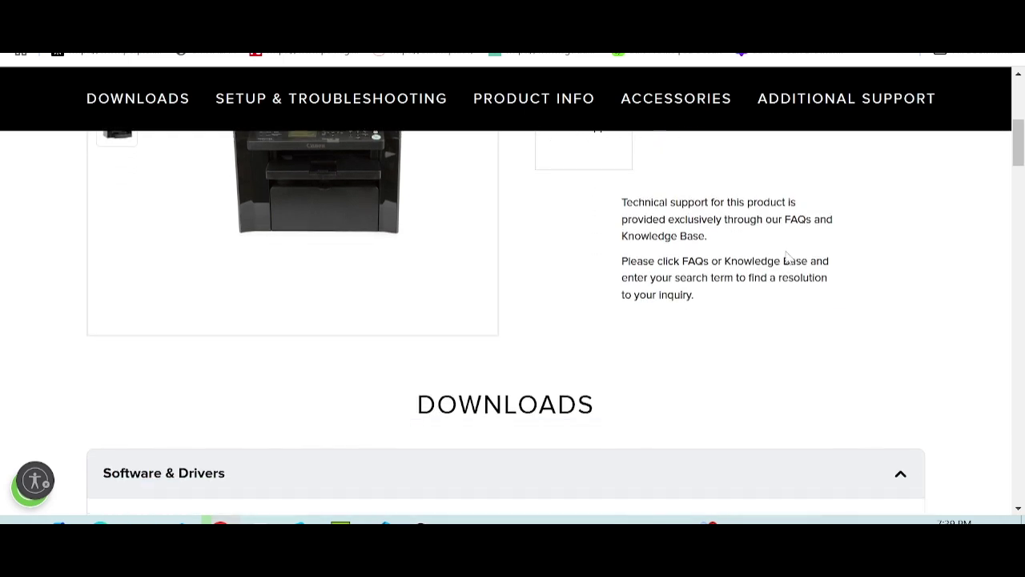
{"action": "scroll", "coordinate": [787, 257], "scroll_direction": "up", "scroll_amount": 2}
{"action": "scroll", "coordinate": [778, 278], "scroll_direction": "up", "scroll_amount": 1}
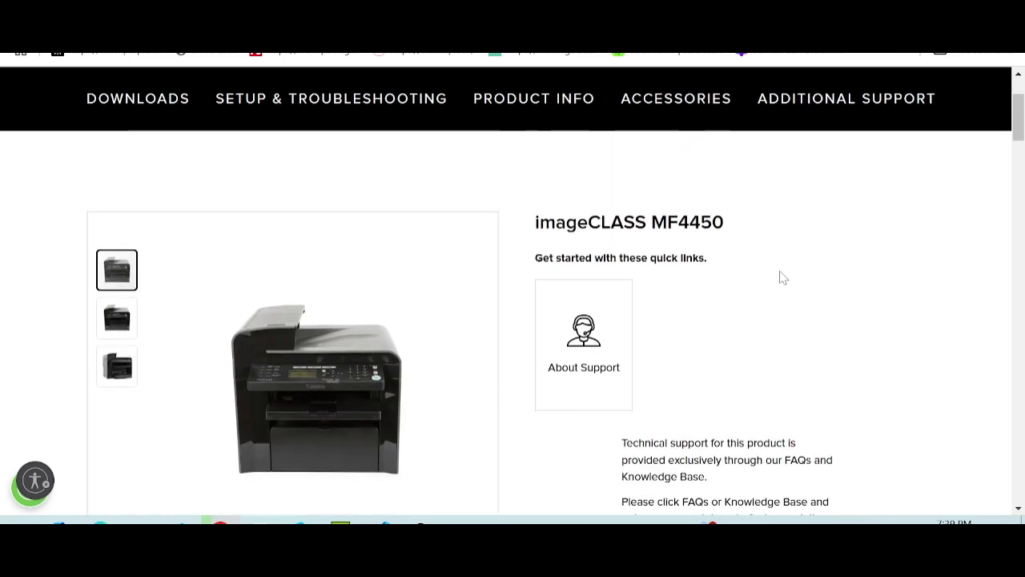
{"action": "scroll", "coordinate": [783, 277], "scroll_direction": "up", "scroll_amount": 1}
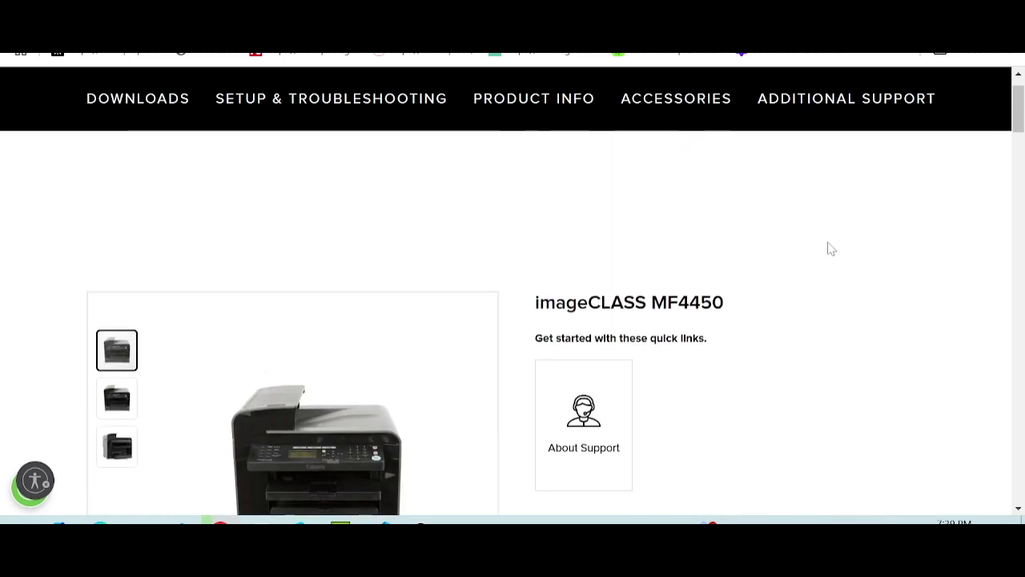